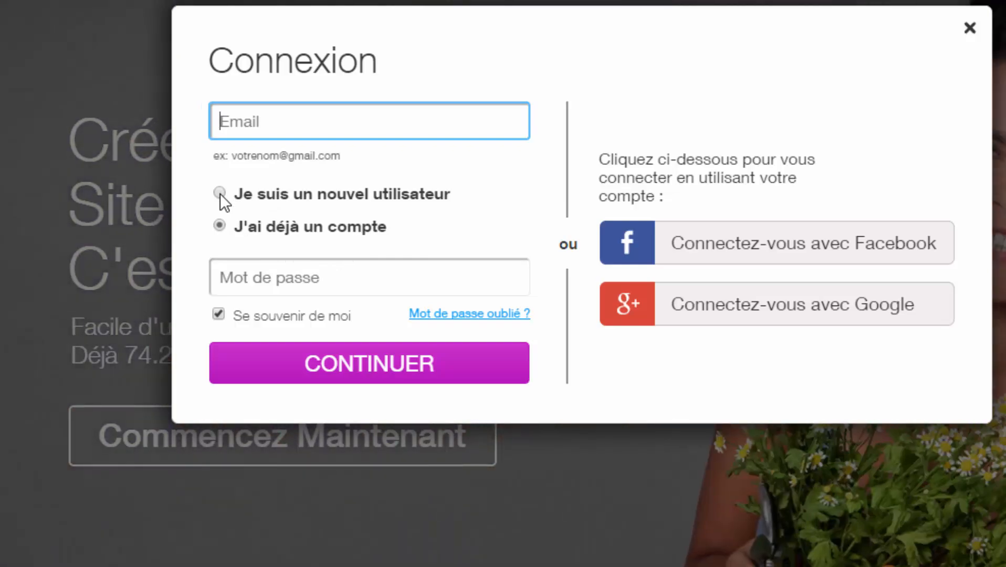
# - Choose Je suis un nouvel utilisateur in the Connexion form and enter the account's e-mail address
pyautogui.click(220, 193)
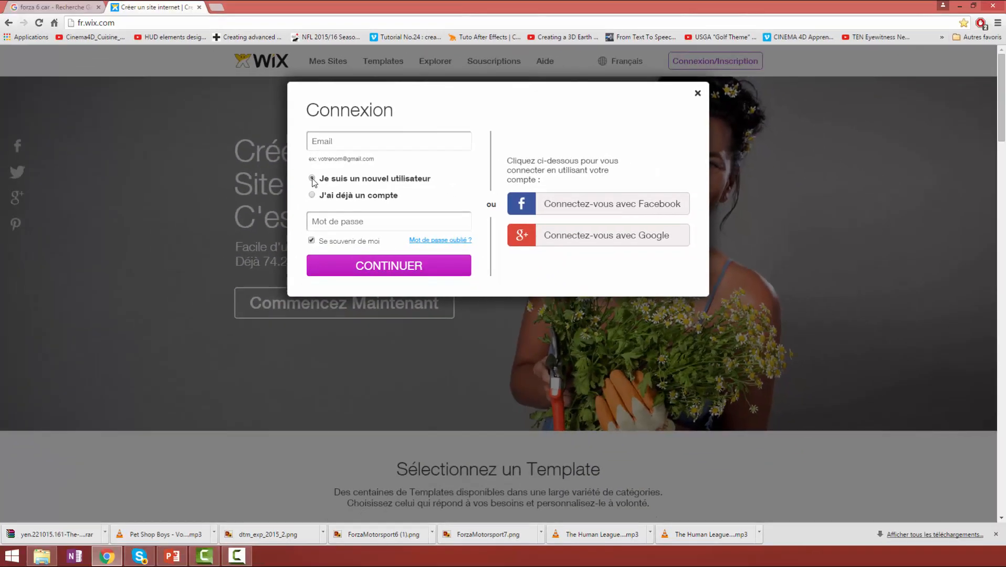
pyautogui.click(351, 139)
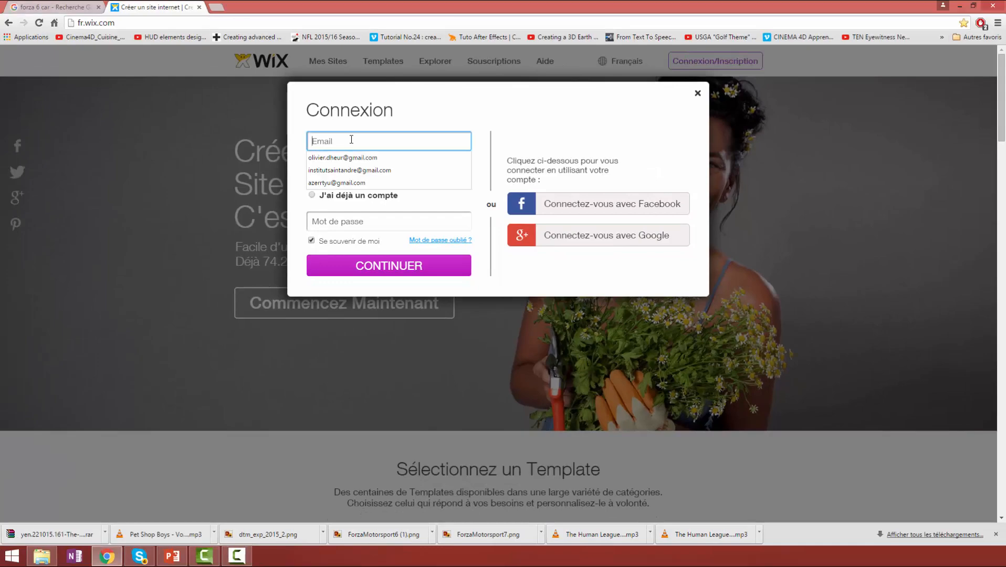
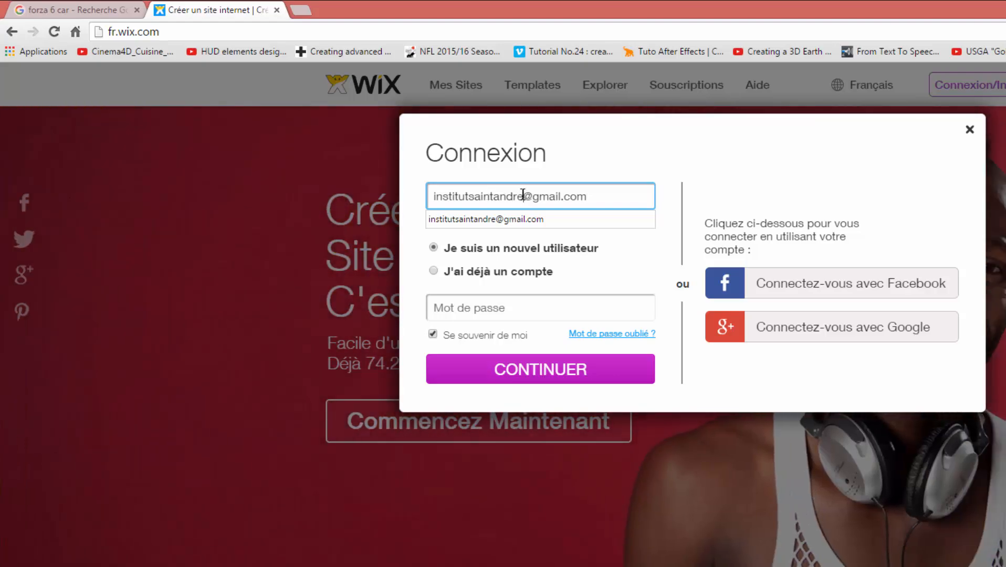
pyautogui.moveTo(522, 193); pyautogui.dragTo(426, 196)
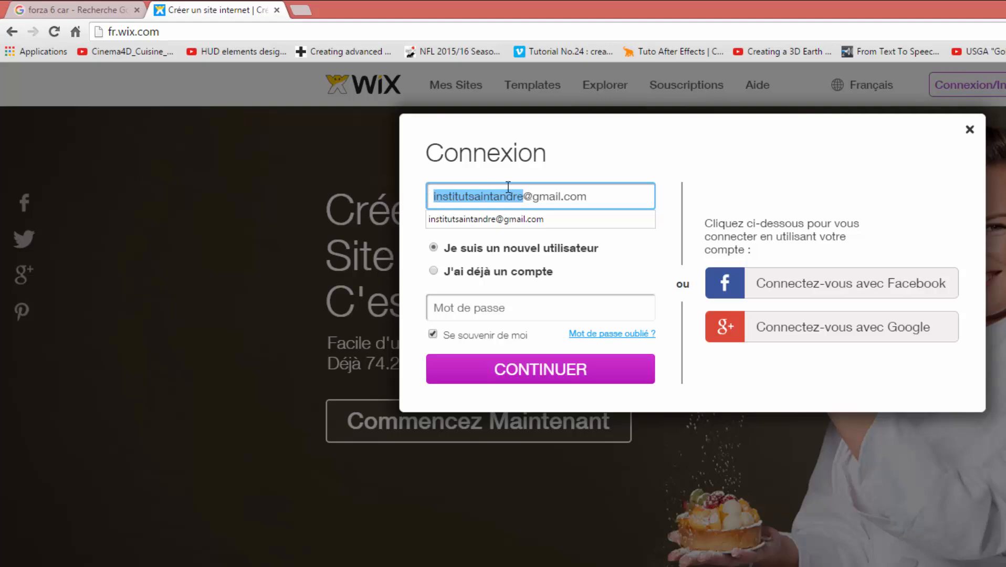
pyautogui.click(528, 195)
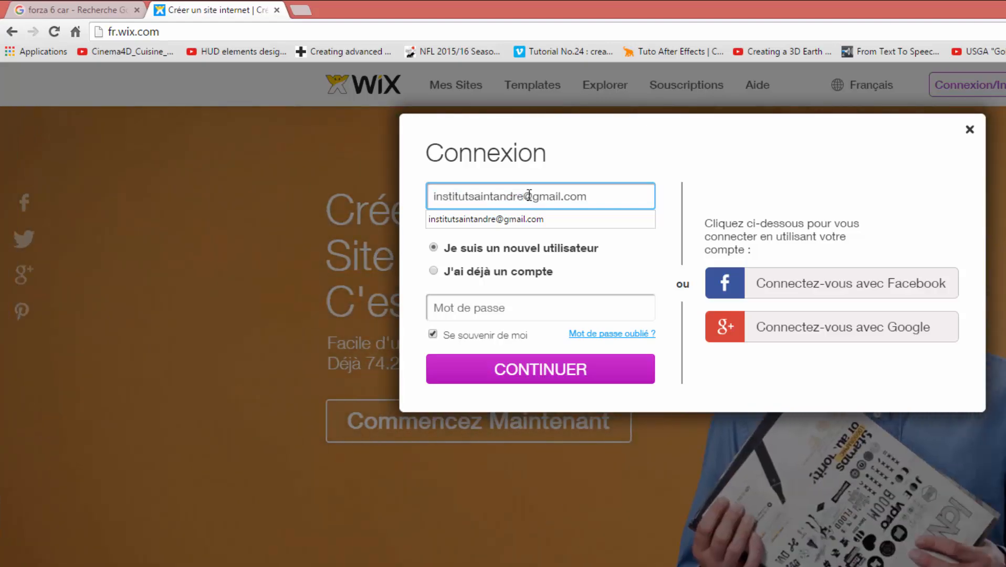
pyautogui.keyDown('shift'); pyautogui.click(603, 187); pyautogui.keyUp('shift')
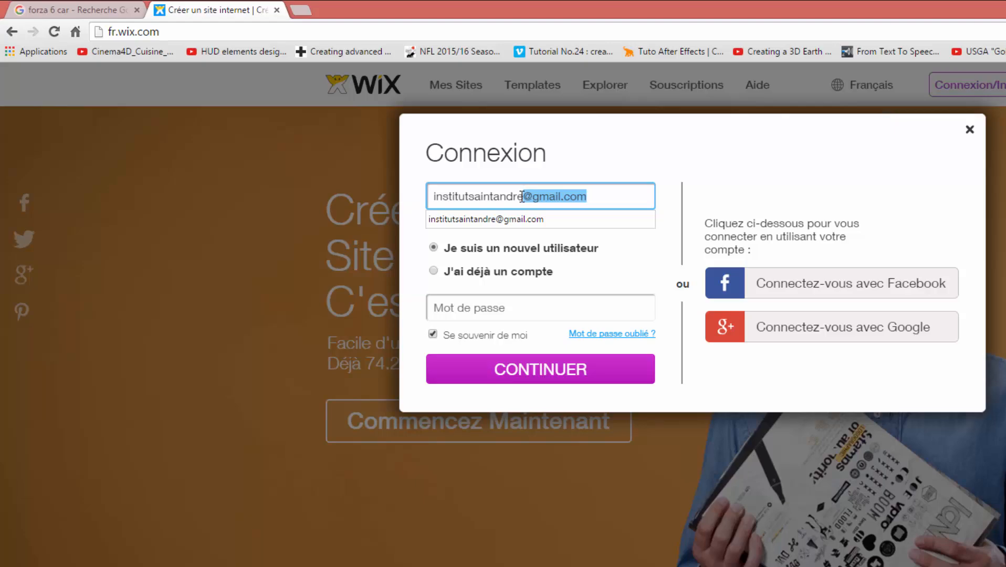
pyautogui.moveTo(507, 196)
pyautogui.mouseDown()
pyautogui.moveTo(486, 193)
pyautogui.moveTo(520, 191)
pyautogui.mouseUp()
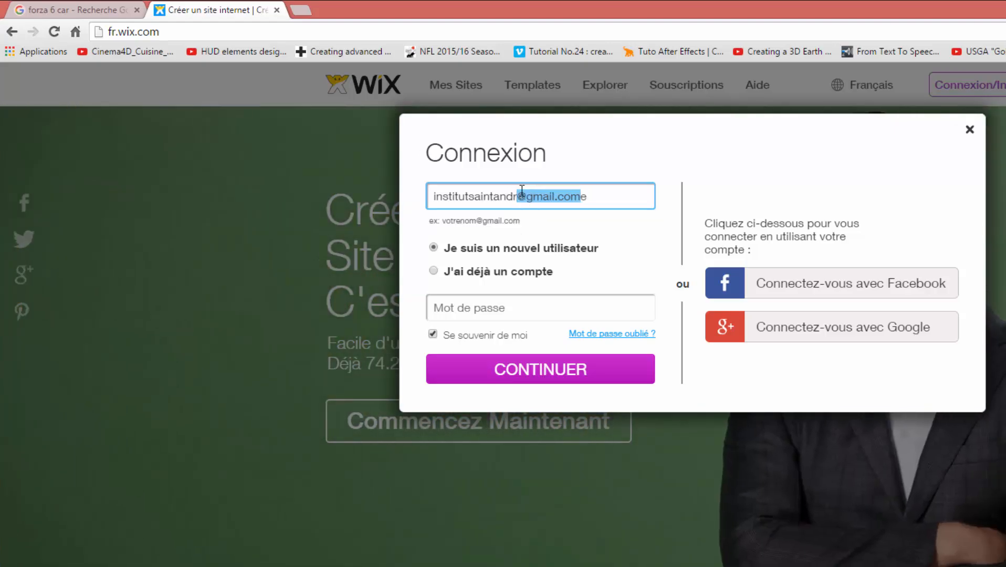
pyautogui.hotkey('ctrl', 'z')
pyautogui.moveTo(522, 197); pyautogui.dragTo(430, 197)
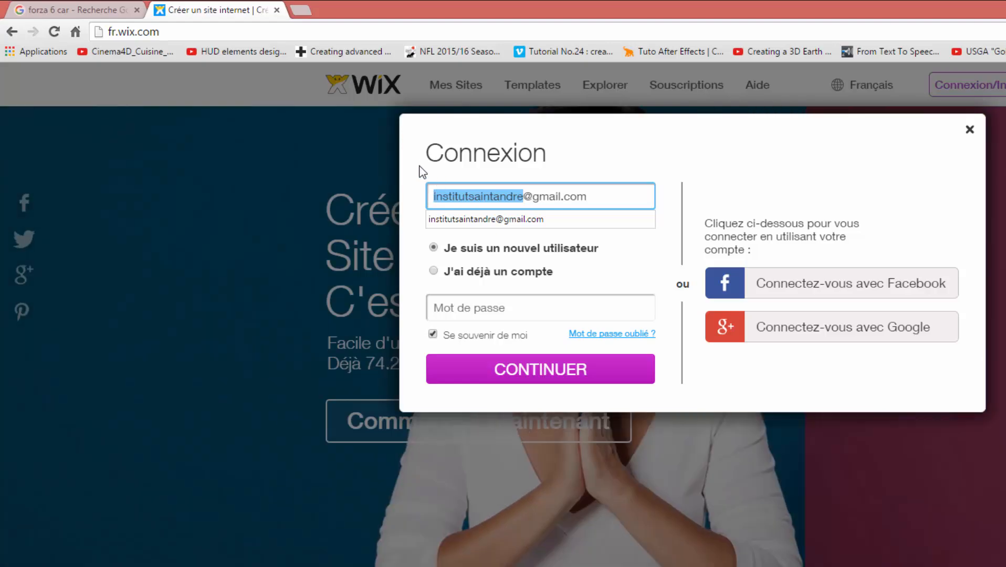
pyautogui.click(417, 171)
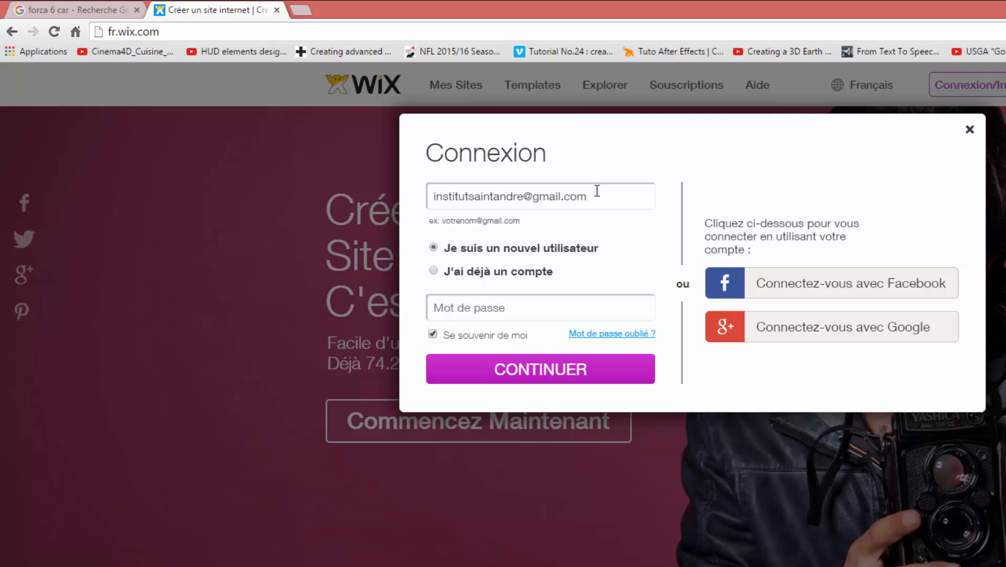
# - Sign in with J'ai déjà un compte, entering the account password and turning off Se souvenir de moi
pyautogui.click(432, 307)
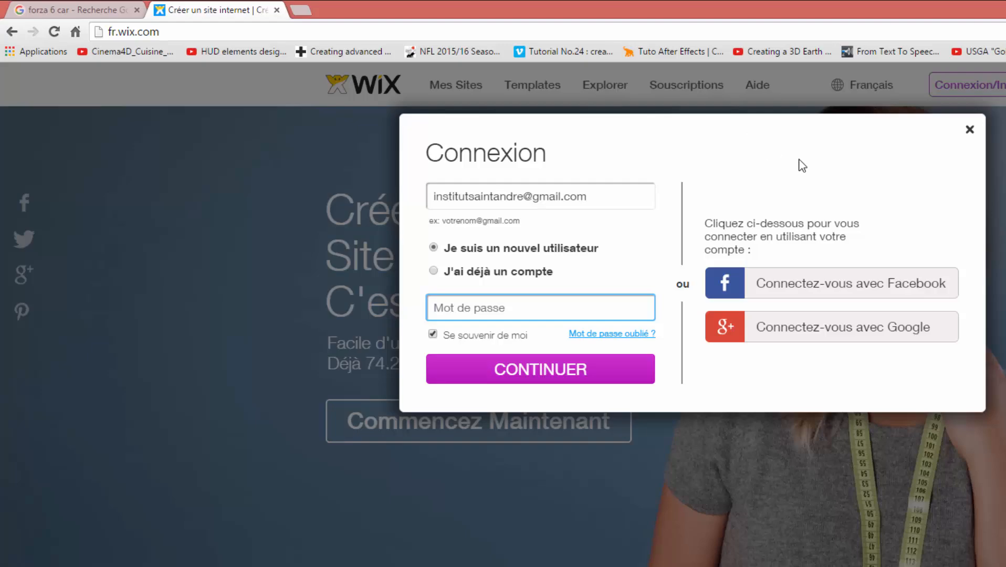
pyautogui.click(433, 271)
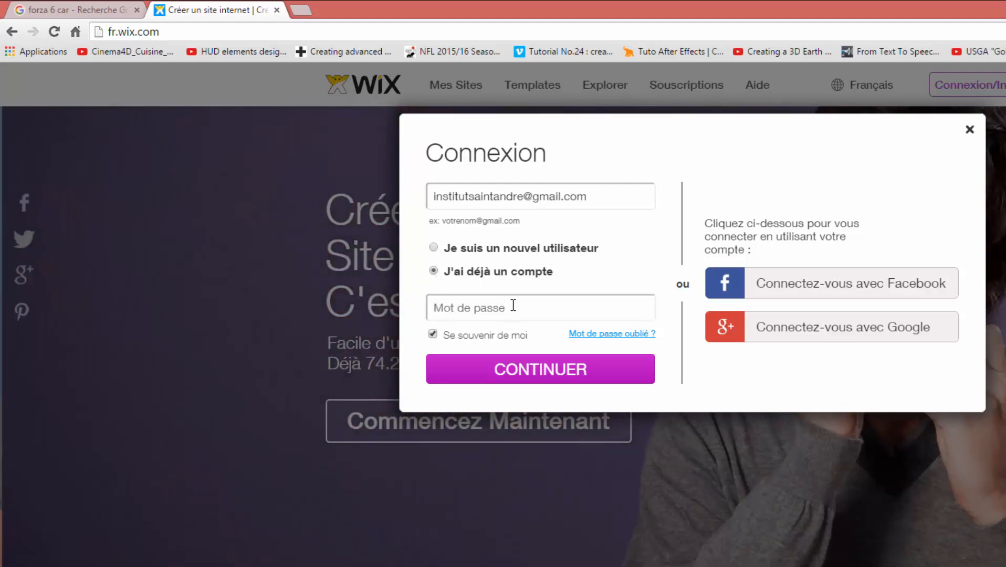
pyautogui.click(513, 305)
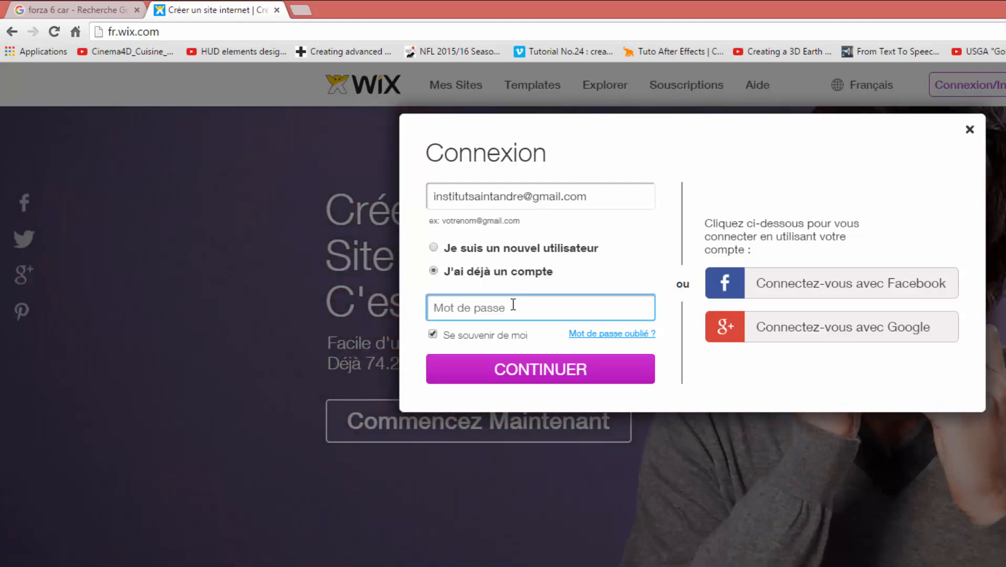
pyautogui.write('••••••••••')
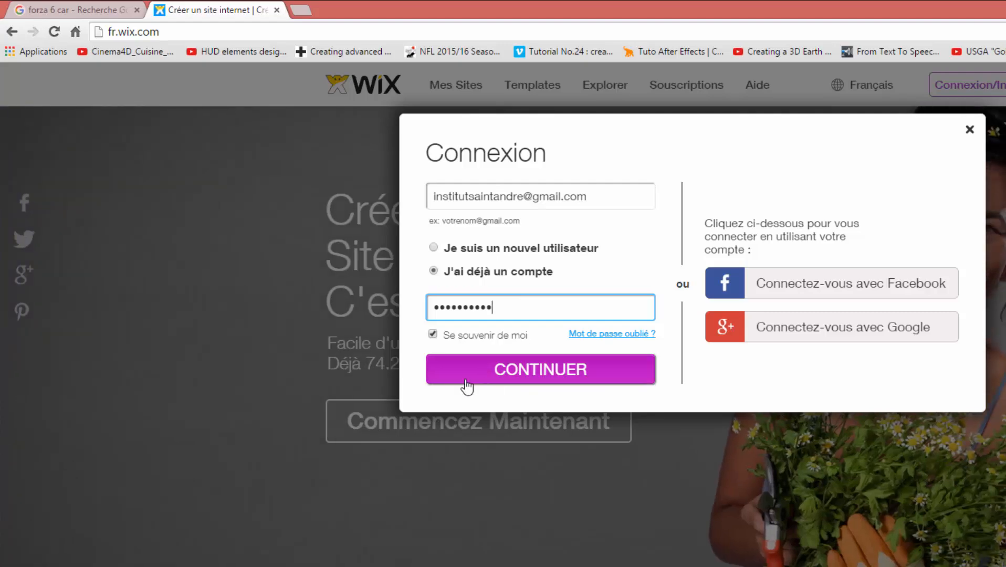
pyautogui.click(434, 336)
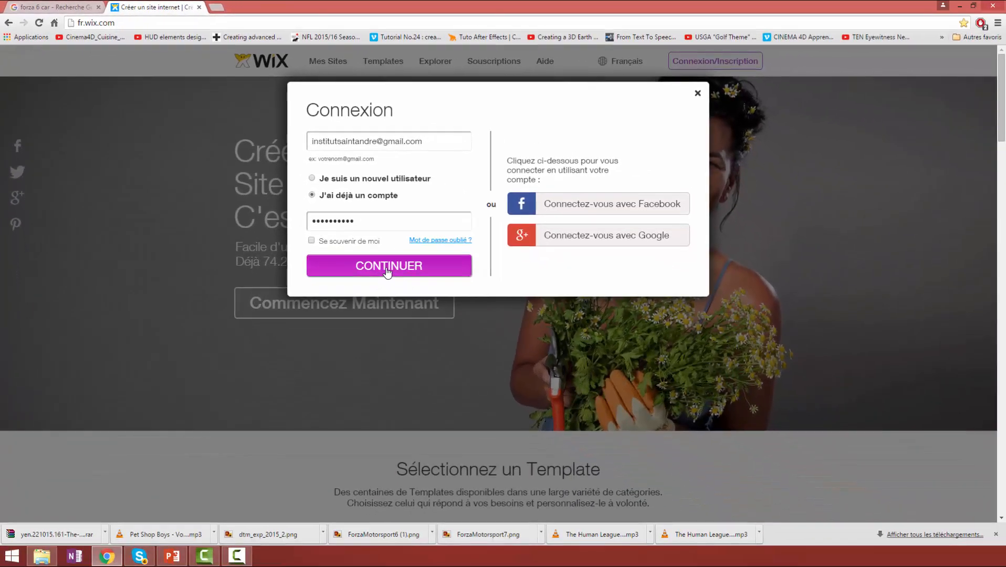
pyautogui.click(442, 309)
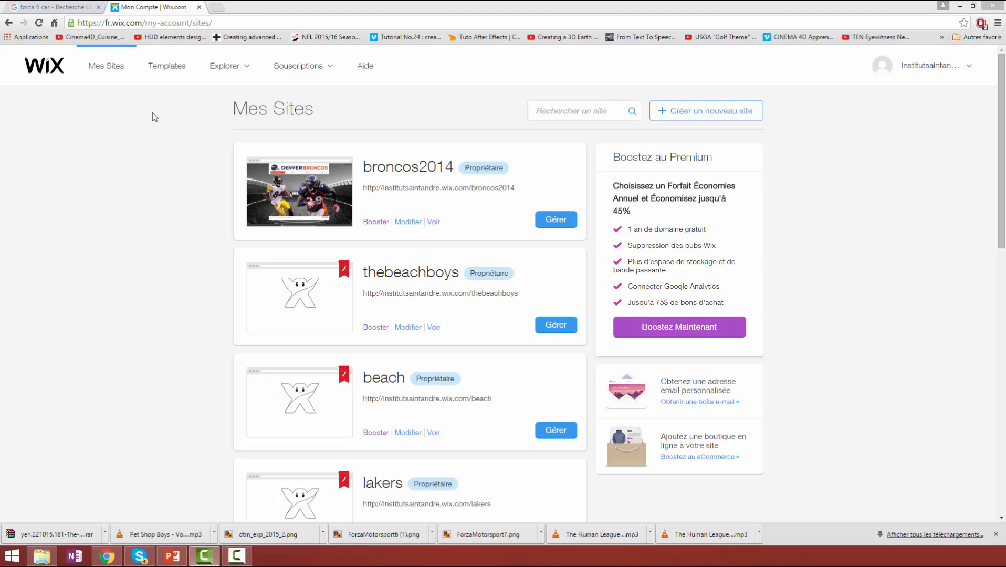
# - Start editing a new site from Template Vierge in the Vierges group of the template gallery
pyautogui.click(162, 70)
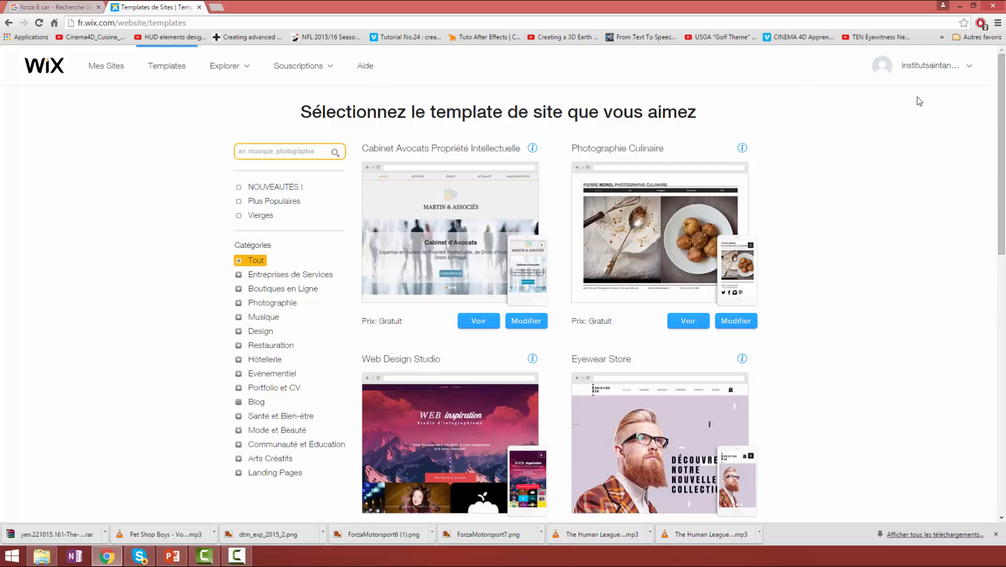
pyautogui.moveTo(919, 67)
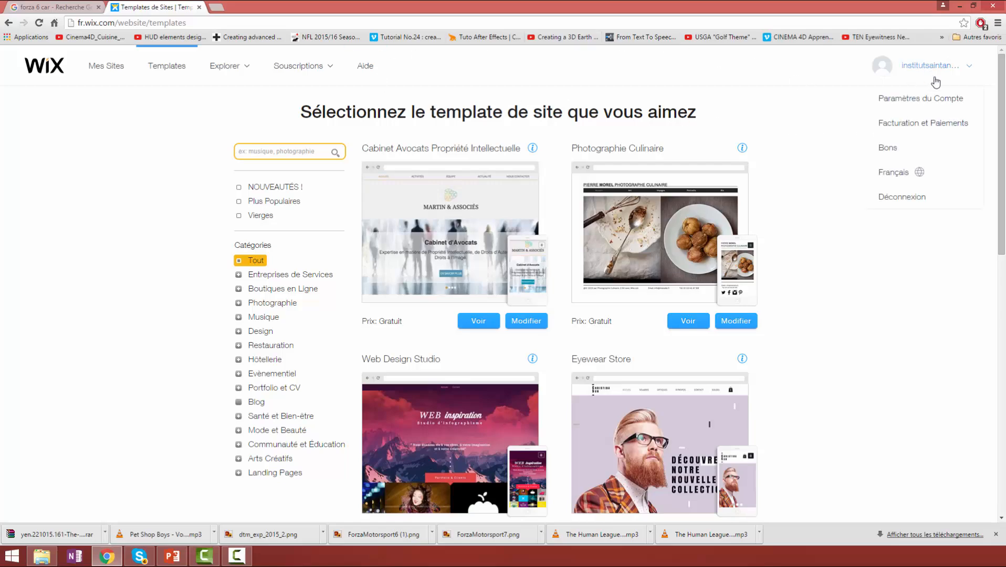
pyautogui.moveTo(921, 175)
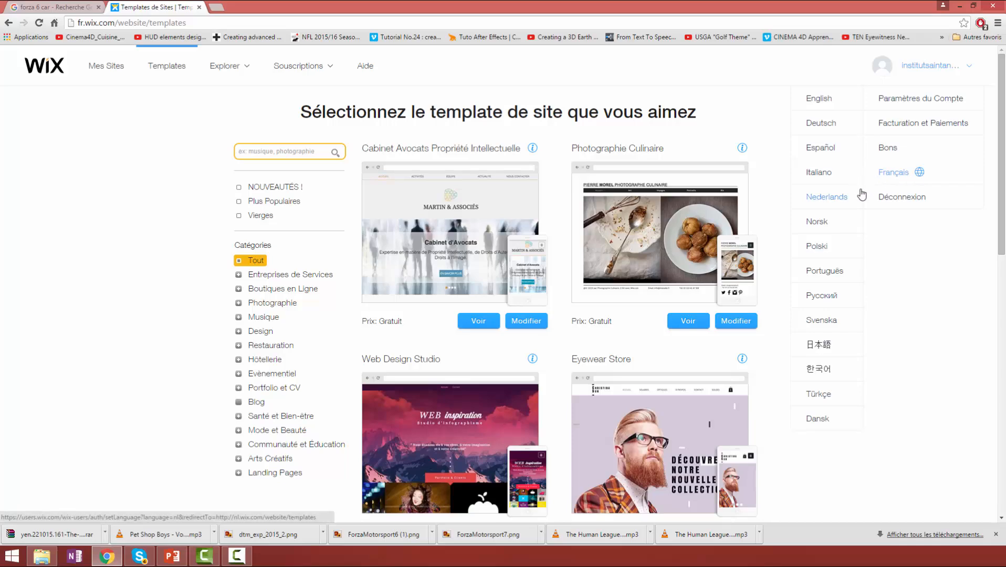
pyautogui.click(122, 102)
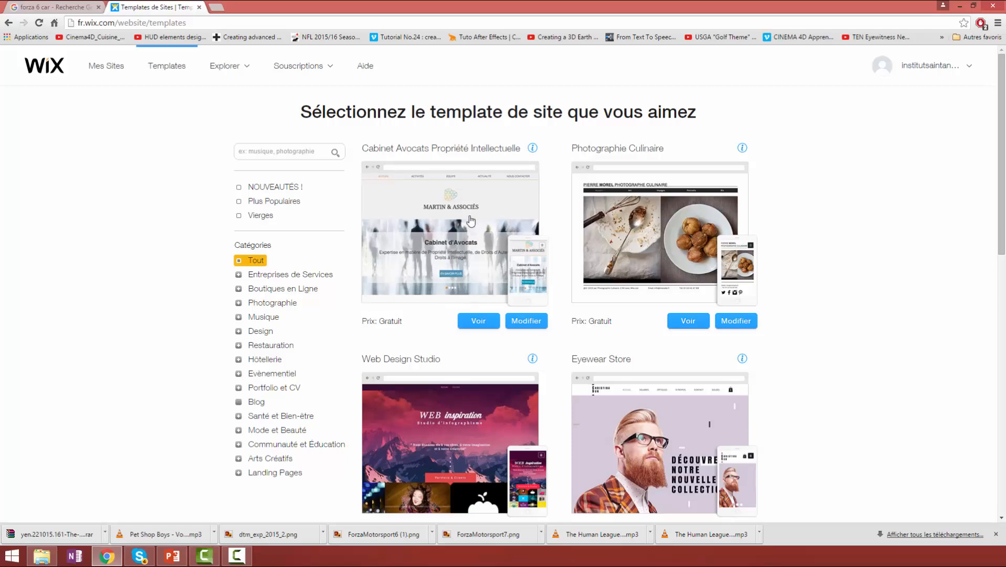
pyautogui.scroll(-7, 593, 231)
pyautogui.scroll(7, 593, 231)
pyautogui.click(265, 216)
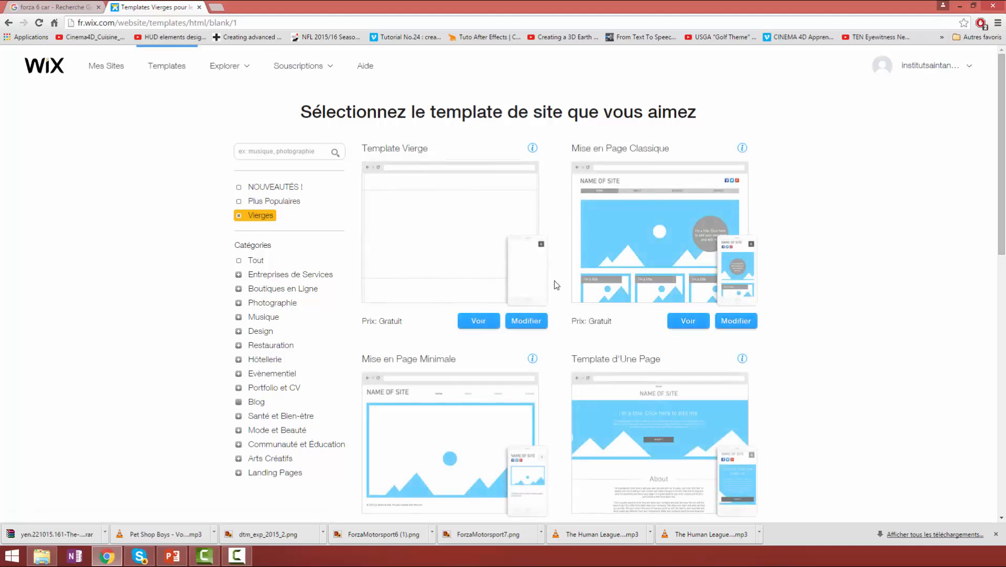
pyautogui.click(522, 324)
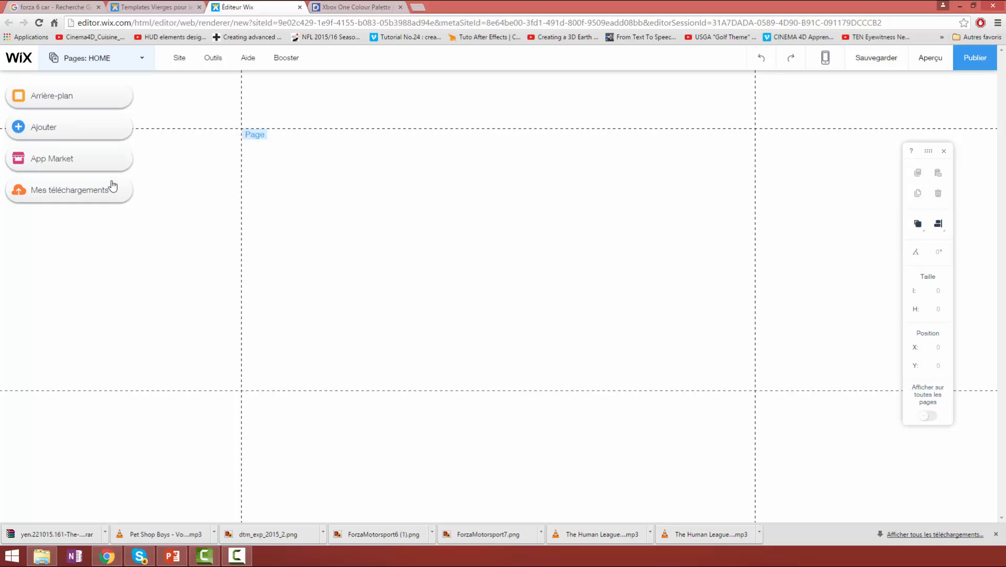
# - Add the custom green #64CC49 to the colour palette and use it as the page background
pyautogui.click(87, 101)
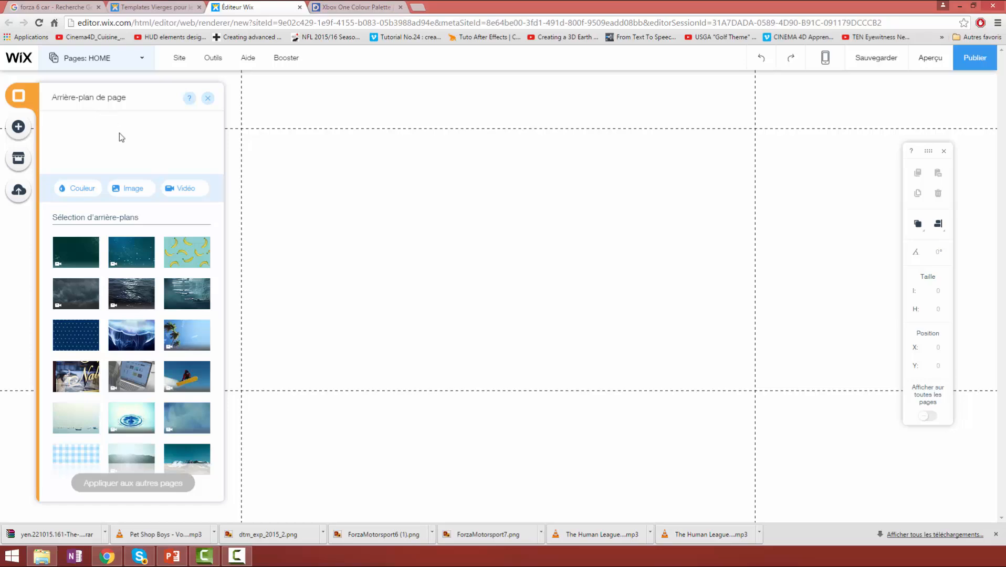
pyautogui.click(79, 189)
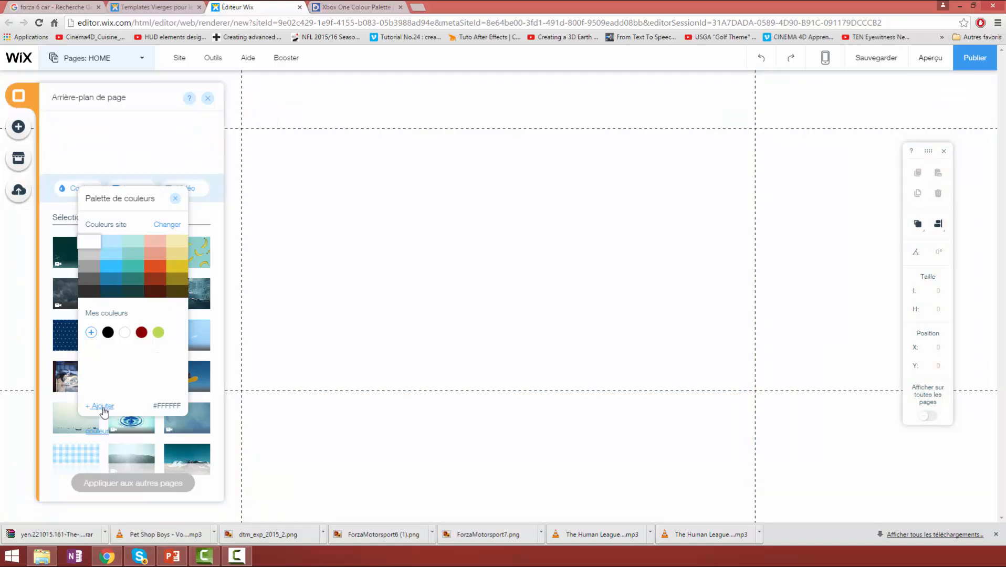
pyautogui.click(101, 407)
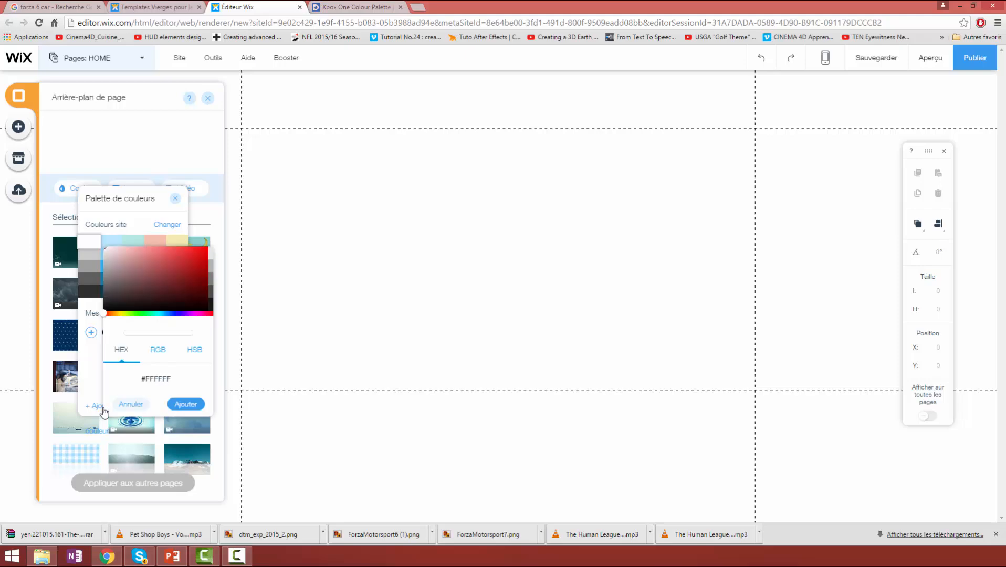
pyautogui.moveTo(112, 314); pyautogui.dragTo(136, 313)
pyautogui.click(153, 274)
pyautogui.moveTo(169, 268)
pyautogui.mouseDown()
pyautogui.moveTo(164, 253)
pyautogui.moveTo(170, 259)
pyautogui.mouseUp()
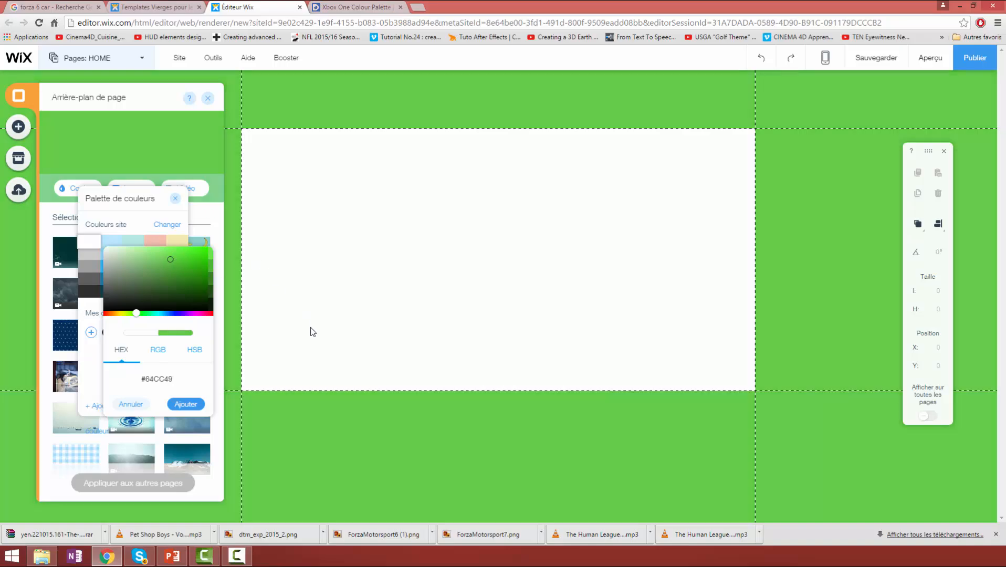
pyautogui.click(175, 409)
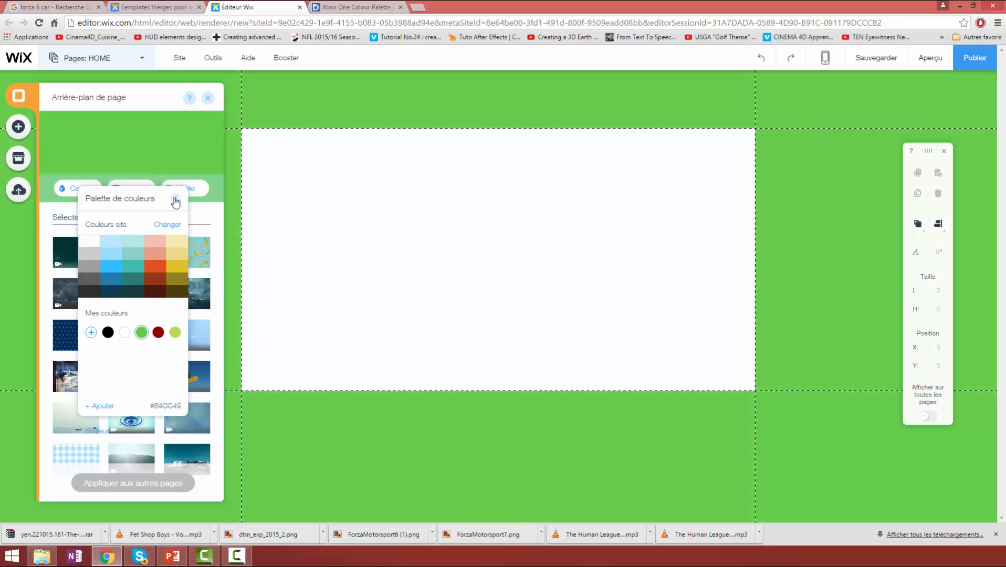
pyautogui.click(175, 198)
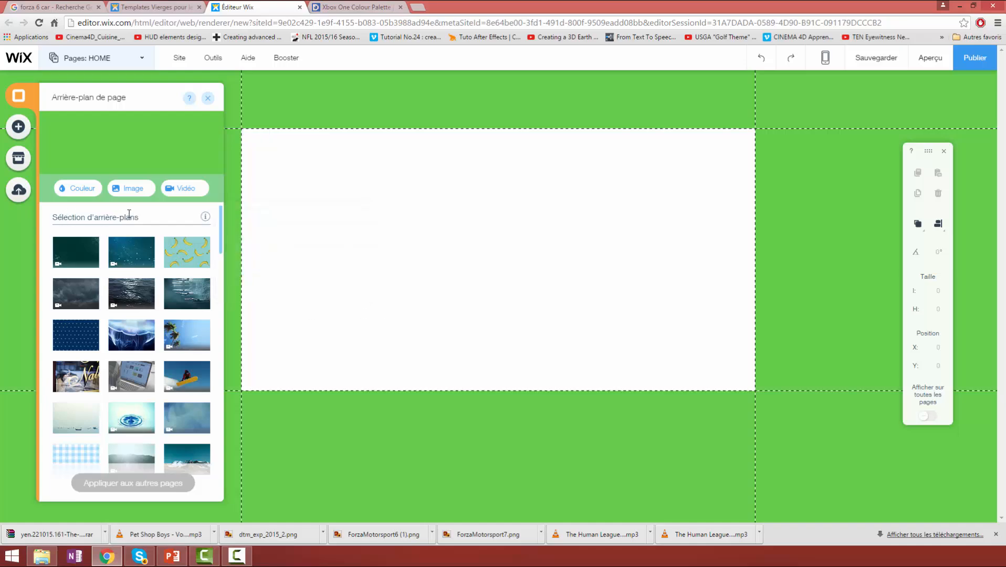
# - Apply the plain-looking pink pattern from the background selection as the page background
pyautogui.scroll(-1, 221, 234)
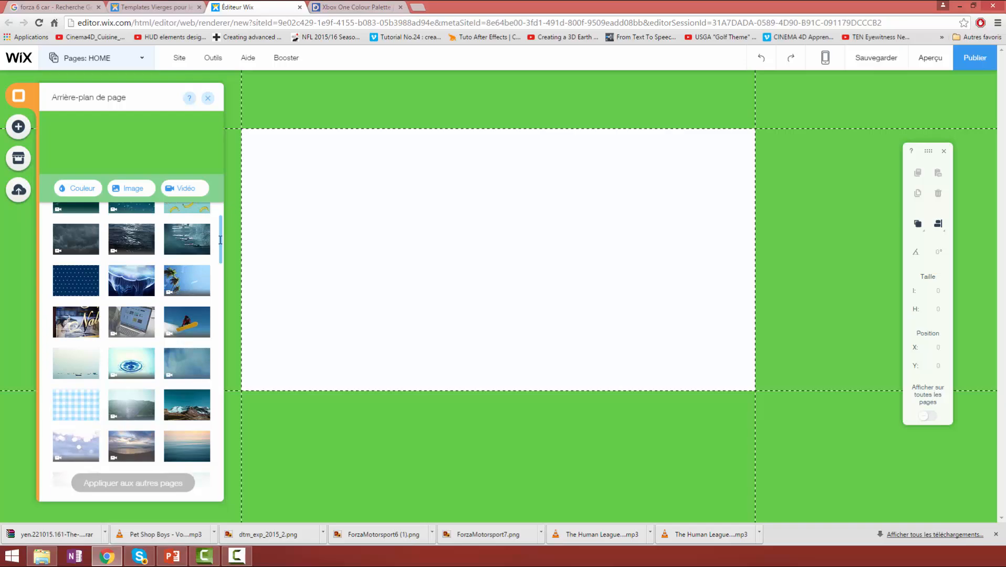
pyautogui.scroll(1, 221, 261)
pyautogui.scroll(-4, 221, 239)
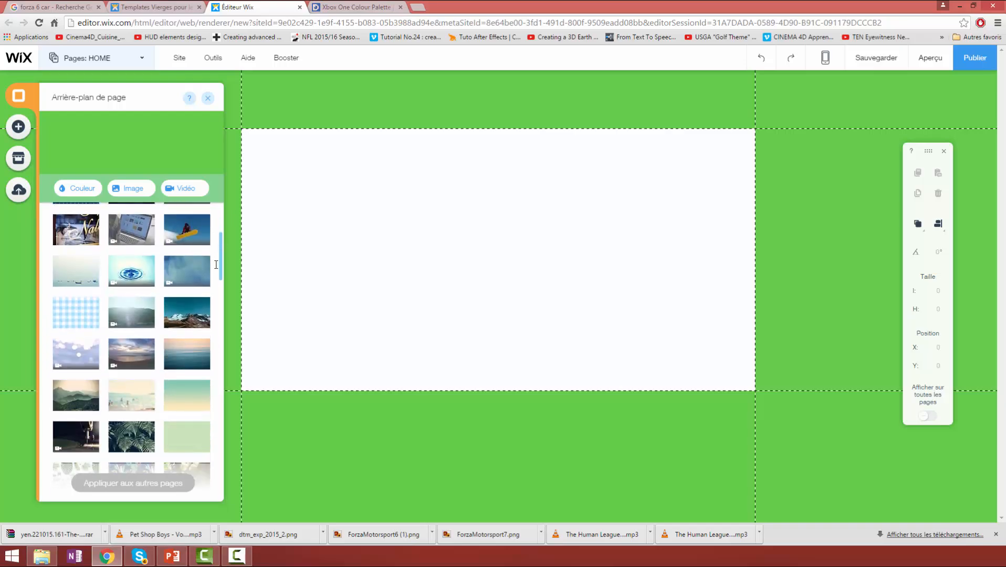
pyautogui.scroll(-10, 163, 376)
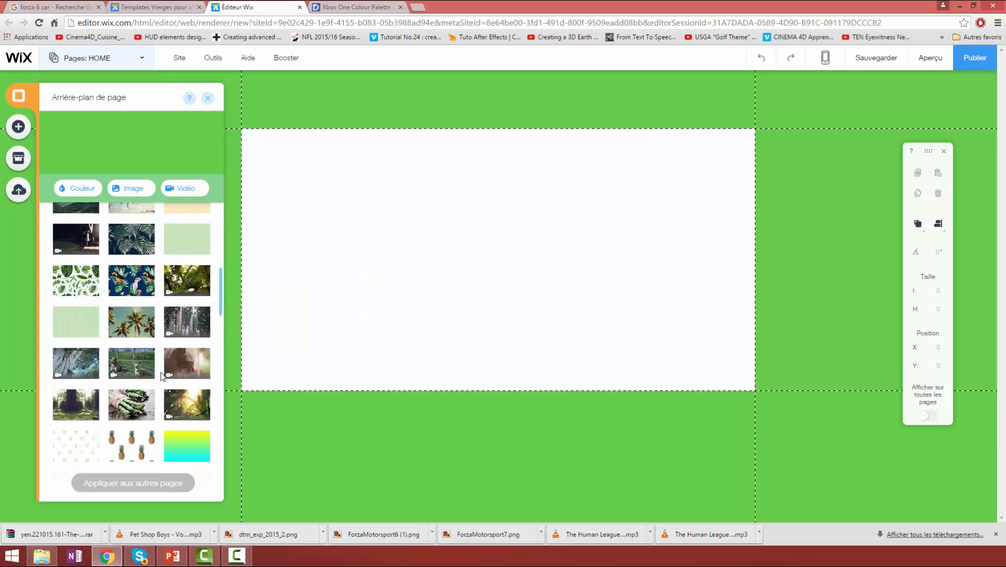
pyautogui.scroll(-2, 163, 376)
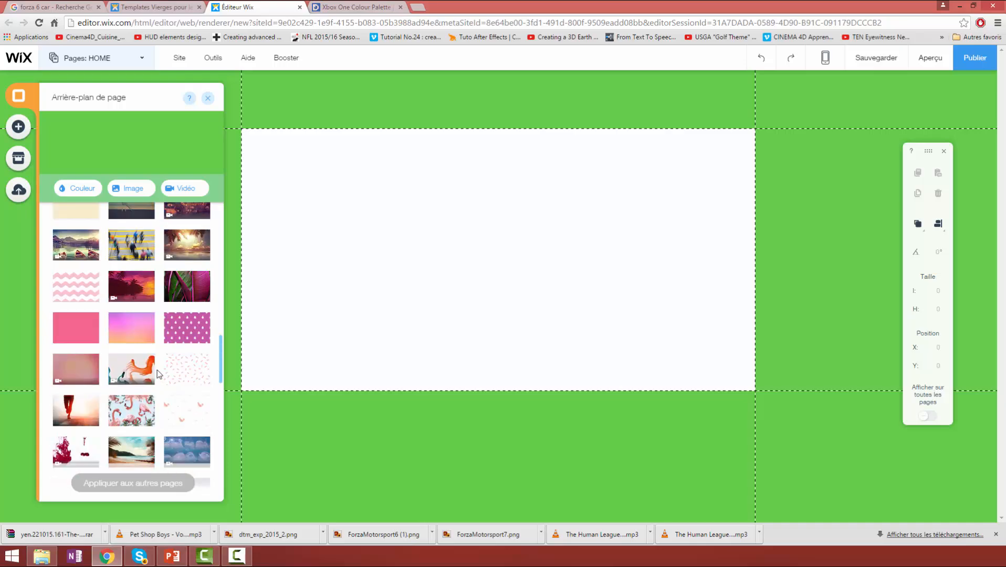
pyautogui.click(71, 333)
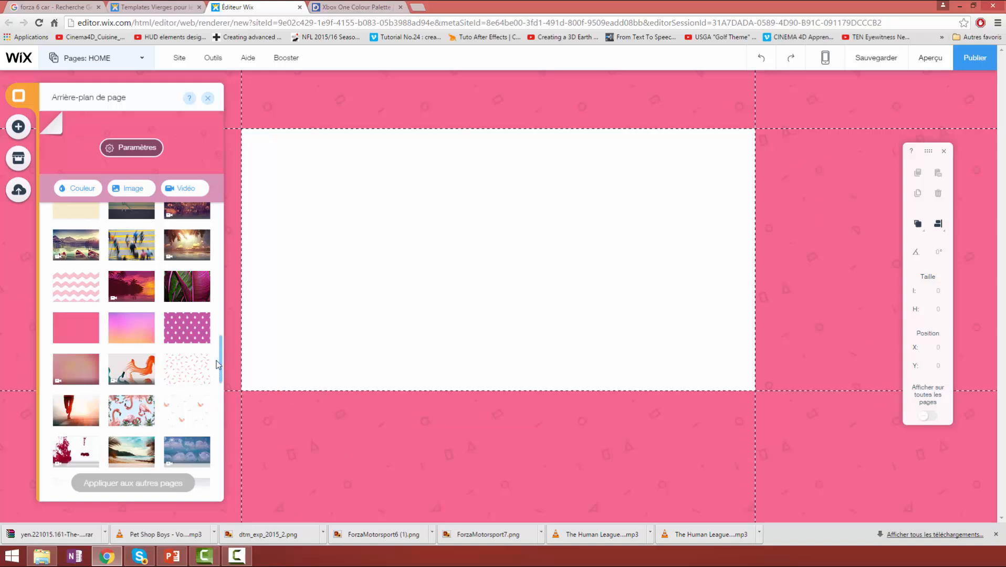
# - Apply the Winter Sports video from the background selection as the page background and preview the site
pyautogui.moveTo(224, 355); pyautogui.dragTo(221, 261)
pyautogui.moveTo(111, 331)
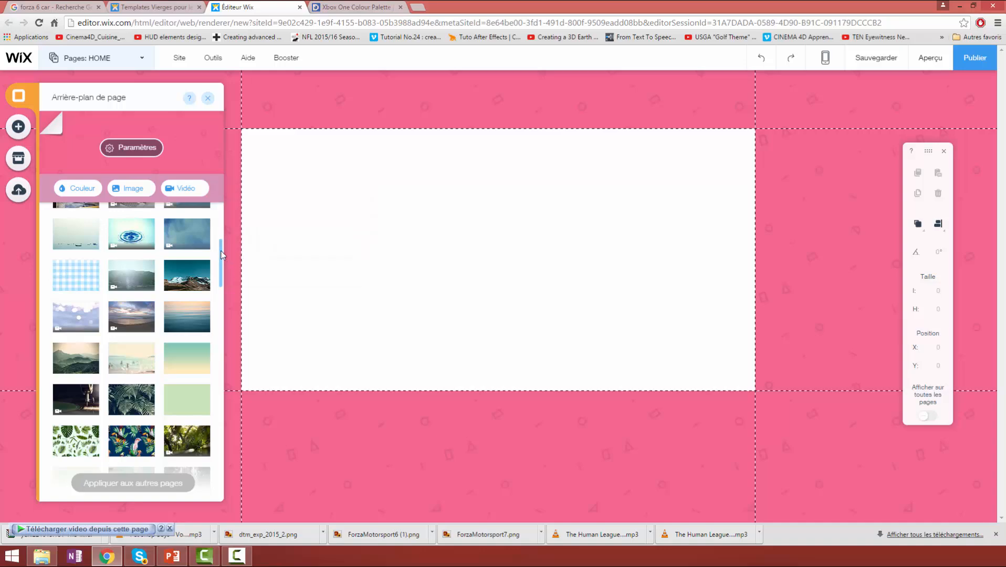
pyautogui.moveTo(221, 255); pyautogui.dragTo(224, 225)
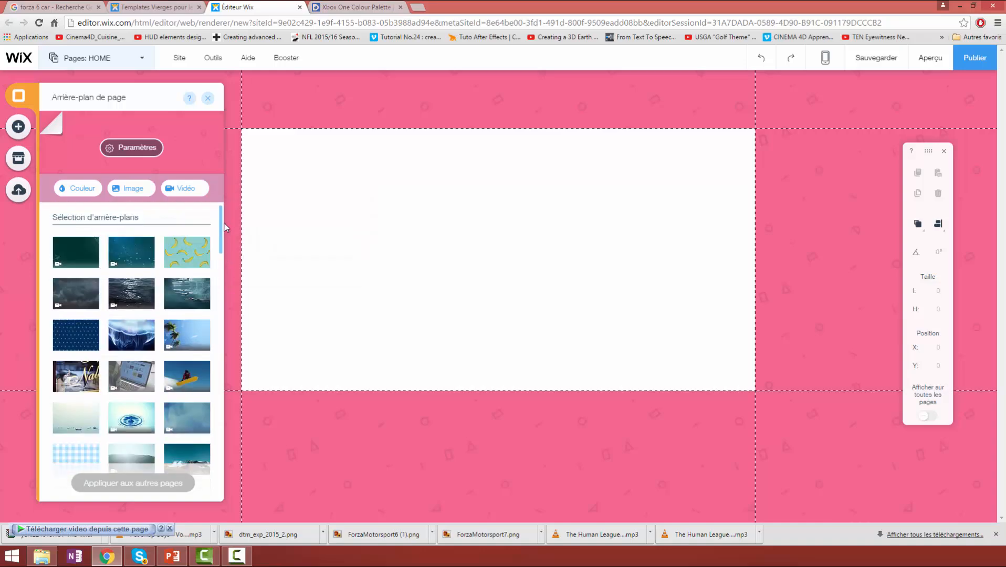
pyautogui.moveTo(194, 379)
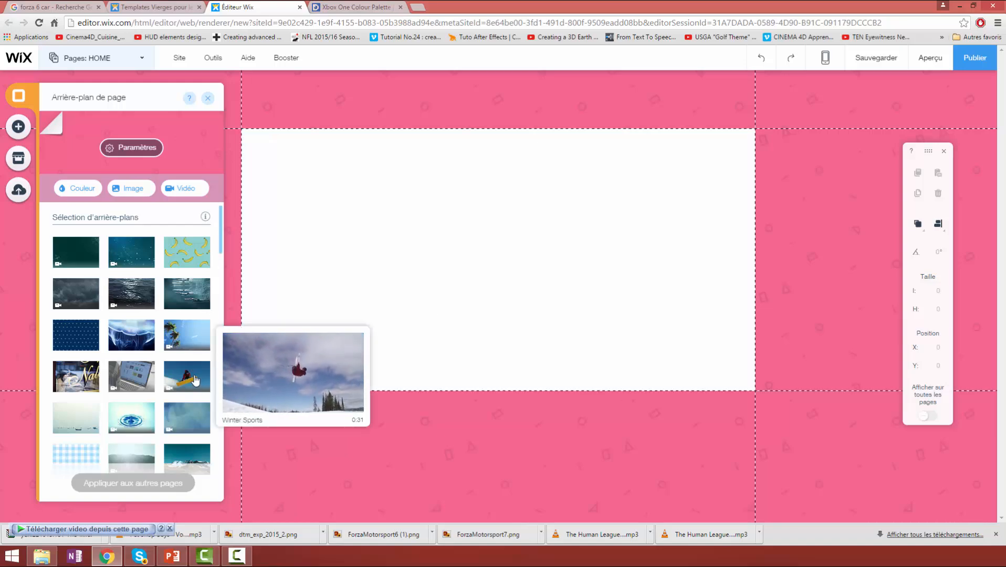
pyautogui.click(195, 379)
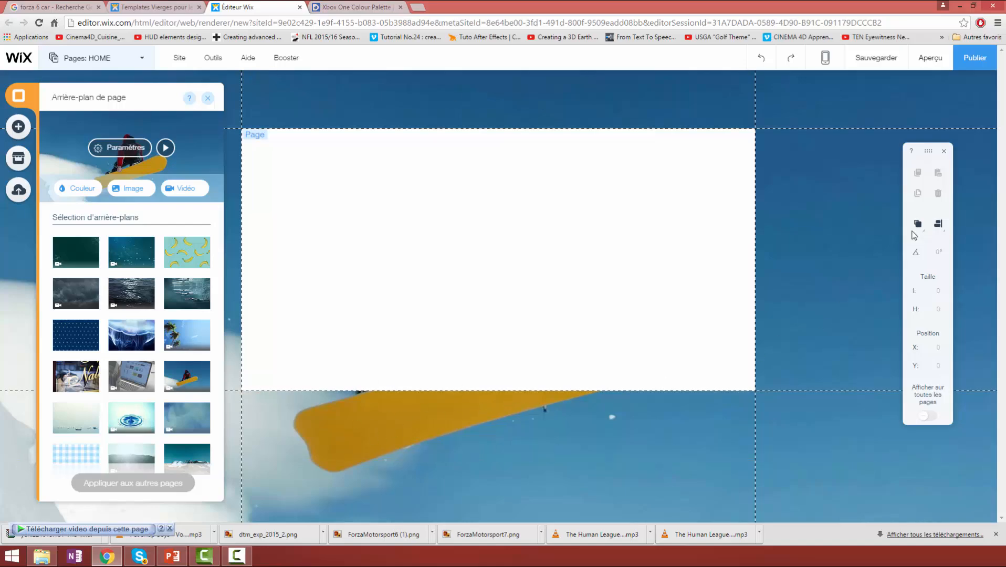
pyautogui.click(922, 59)
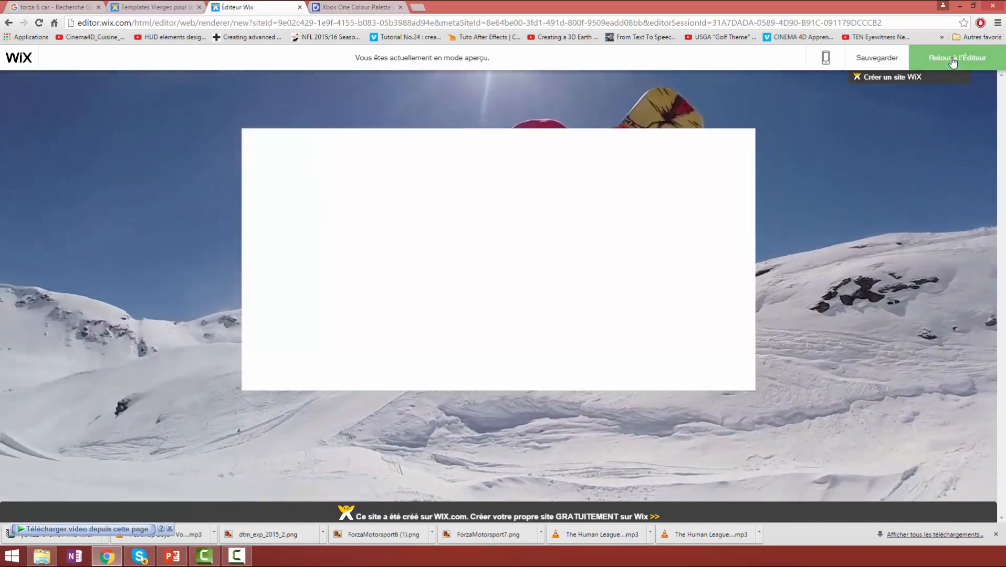
pyautogui.click(940, 59)
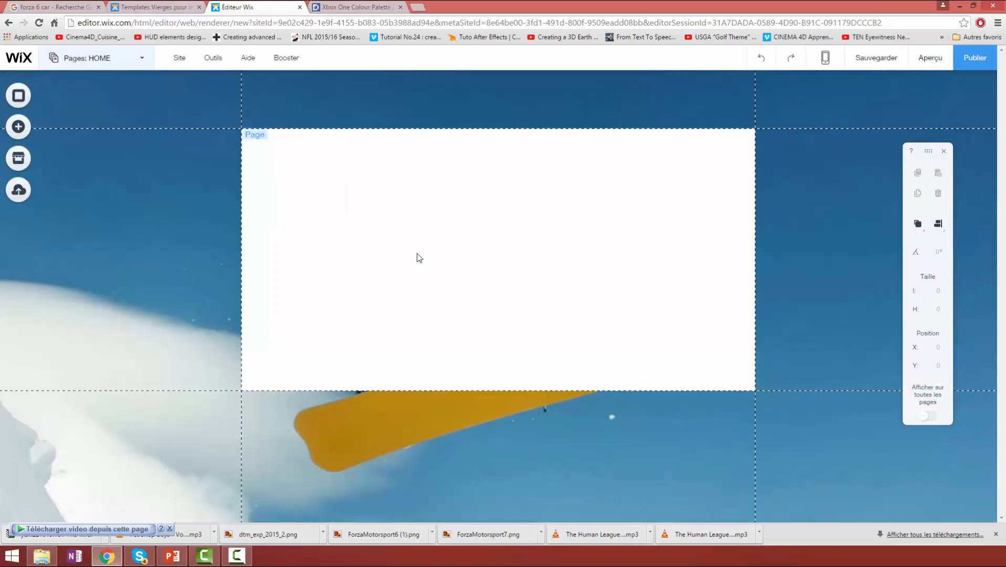
# - Set the white page area's design to Aucune couleur and preview the site with the transparent page
pyautogui.click(366, 232)
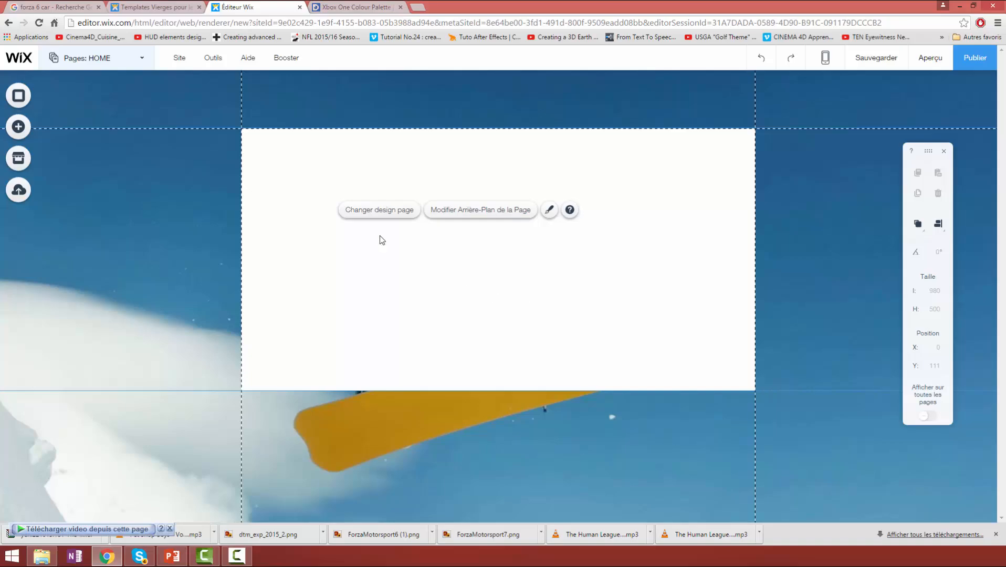
pyautogui.click(372, 213)
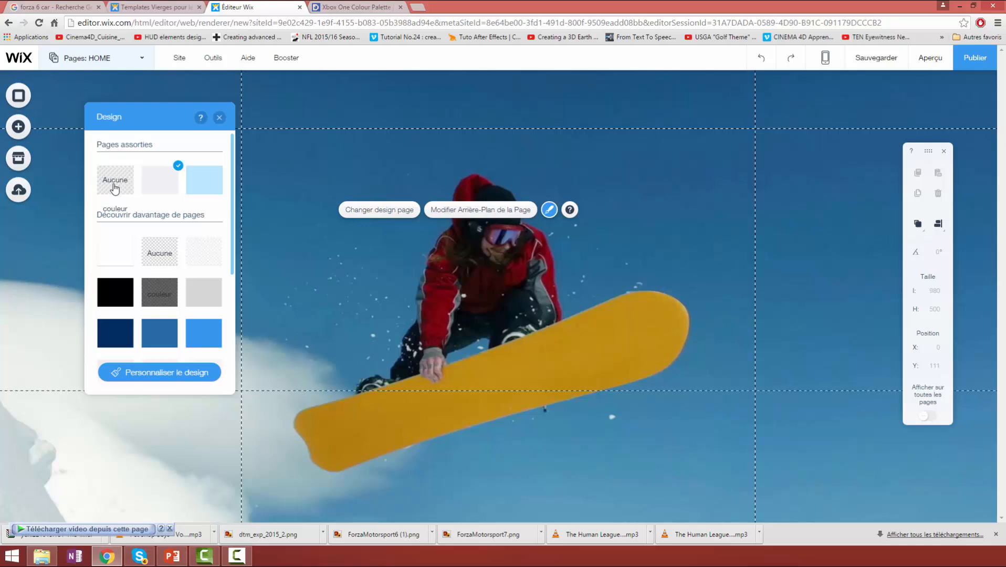
pyautogui.click(114, 188)
pyautogui.click(219, 119)
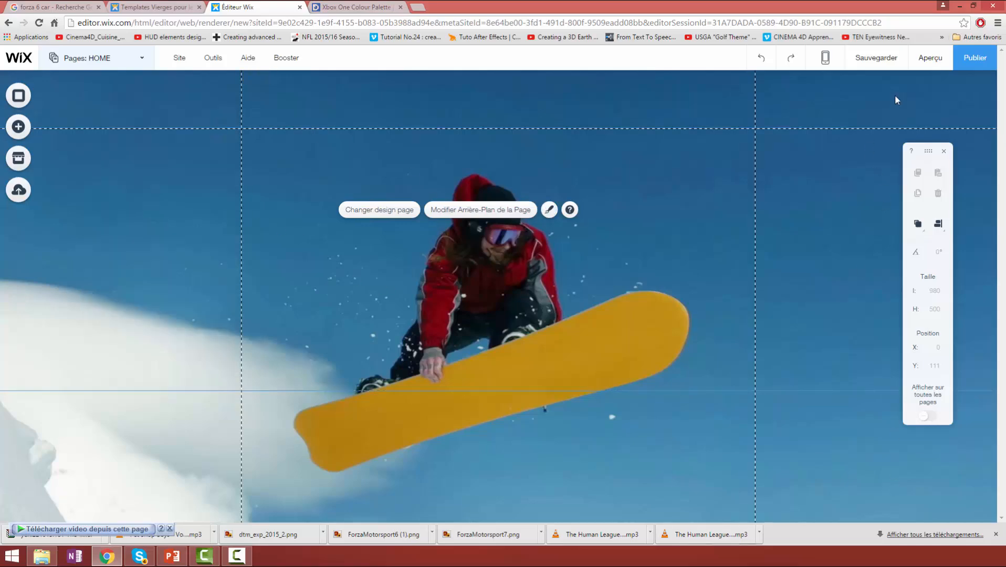
pyautogui.click(928, 58)
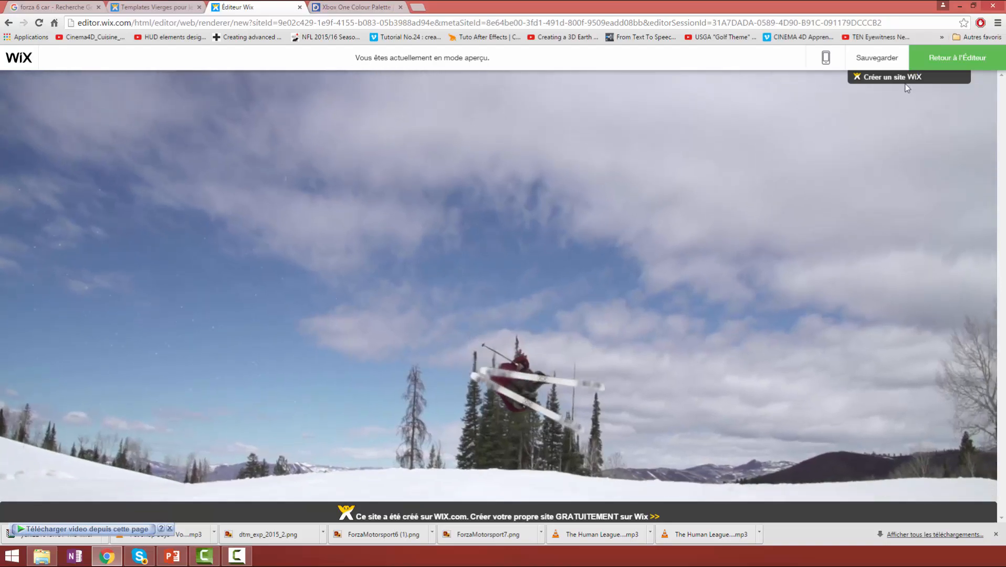
pyautogui.click(939, 58)
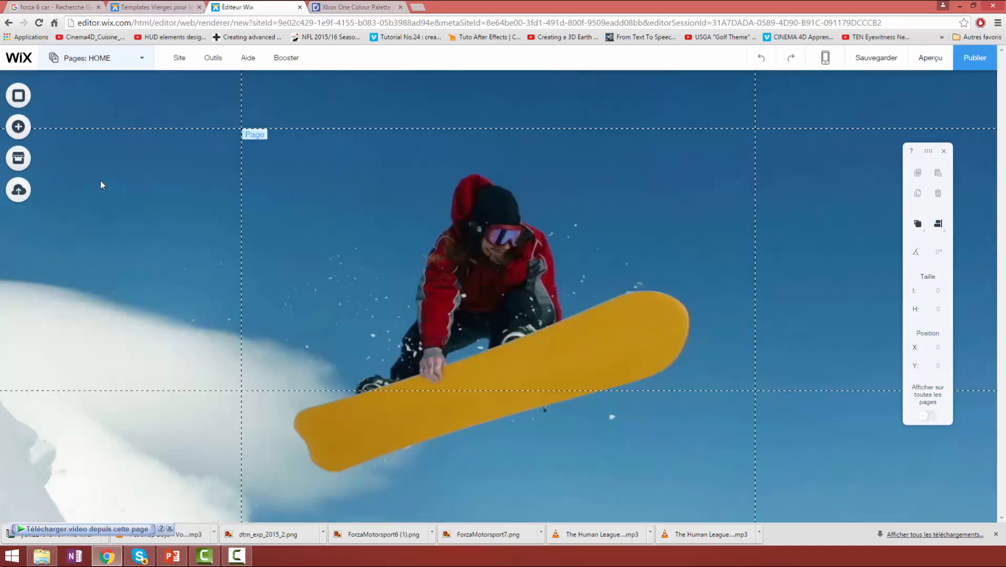
# - Upload all the images in the Forza folder to Mes images through the page background's image chooser
pyautogui.click(20, 95)
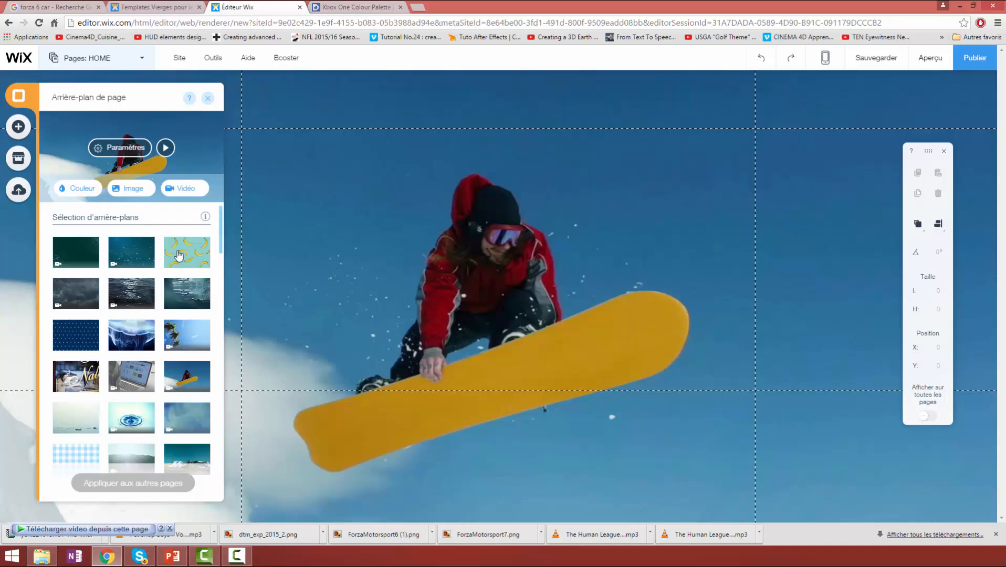
pyautogui.moveTo(191, 247)
pyautogui.click(135, 194)
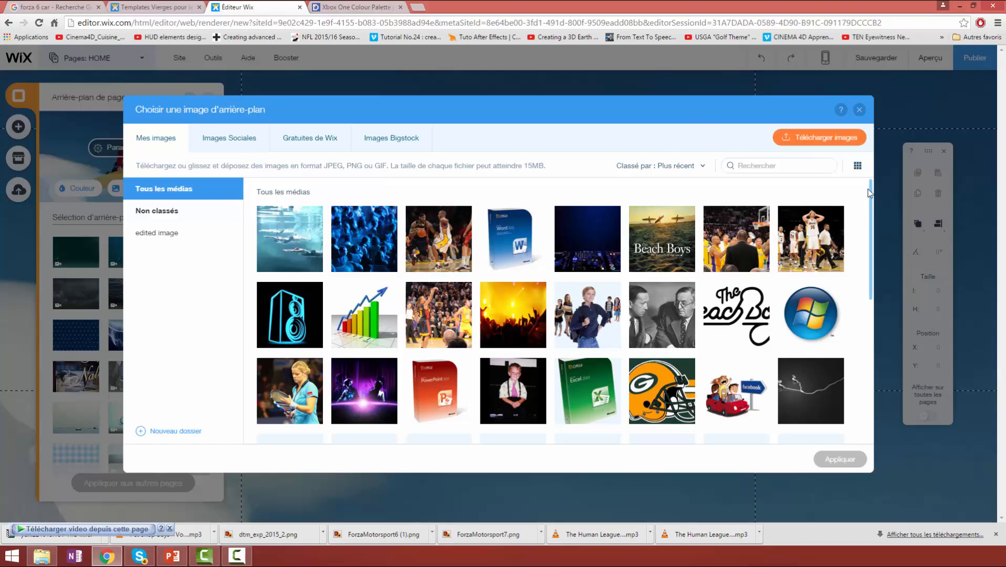
pyautogui.moveTo(871, 189); pyautogui.dragTo(833, 205)
pyautogui.click(795, 139)
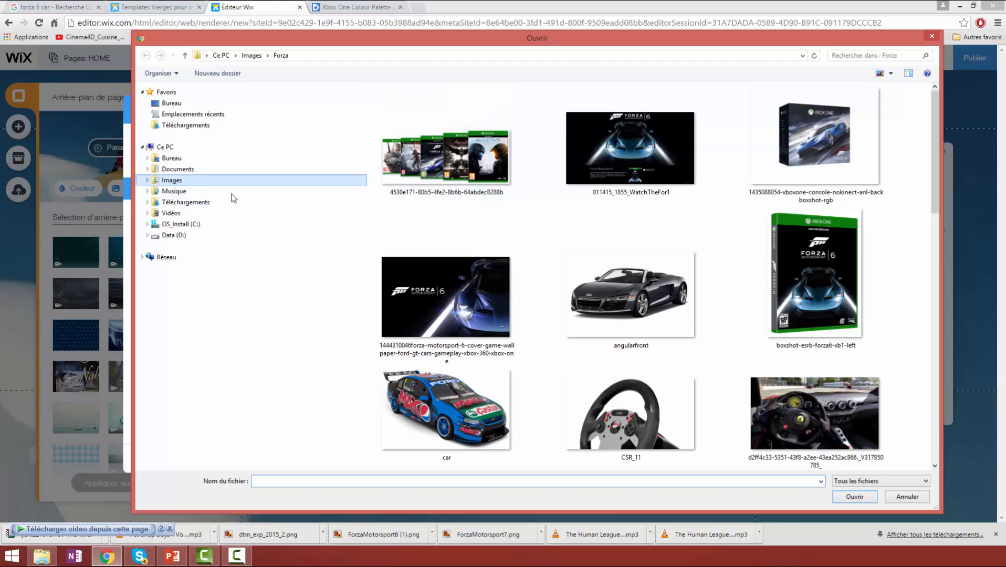
pyautogui.click(486, 170)
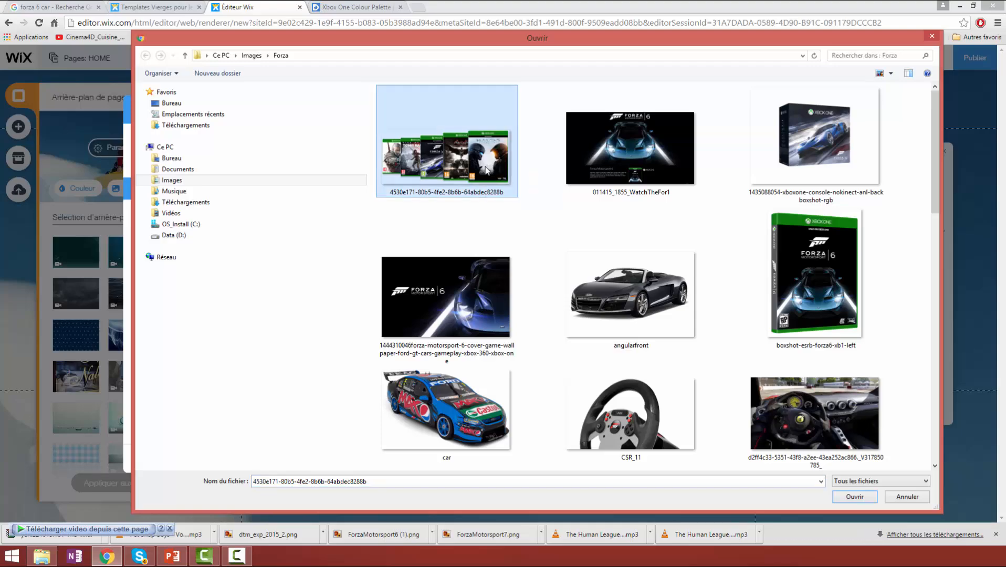
pyautogui.hotkey('ctrl', 'a')
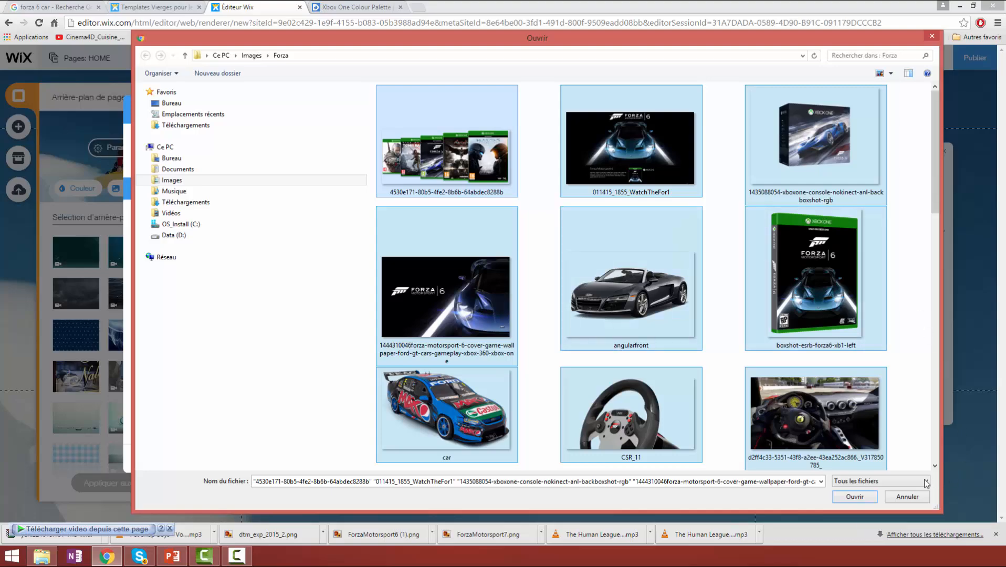
pyautogui.click(865, 498)
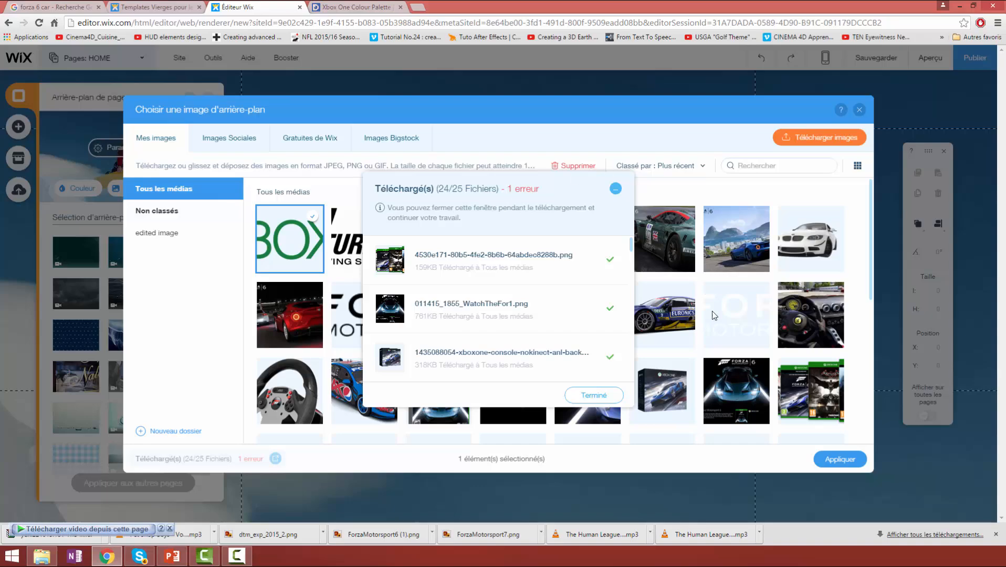
pyautogui.click(593, 395)
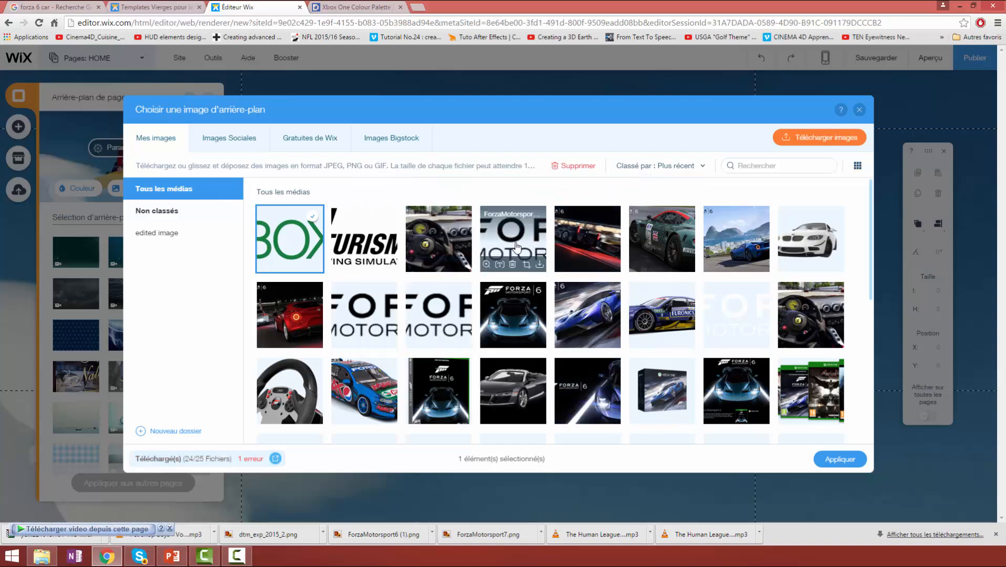
# - Delete the ForzaMotorsport logo image beside the red car from the uploaded media
pyautogui.moveTo(434, 318)
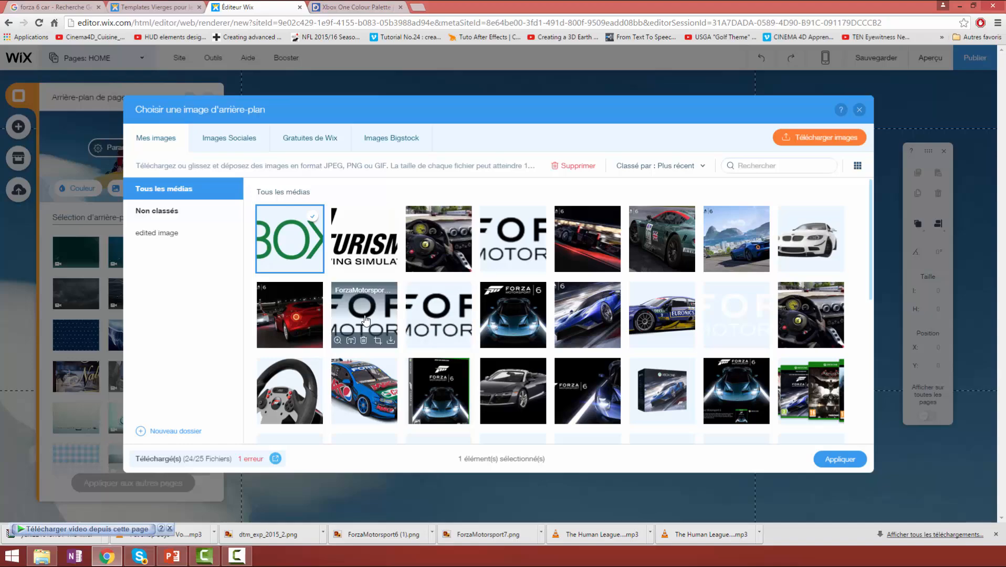
pyautogui.click(392, 295)
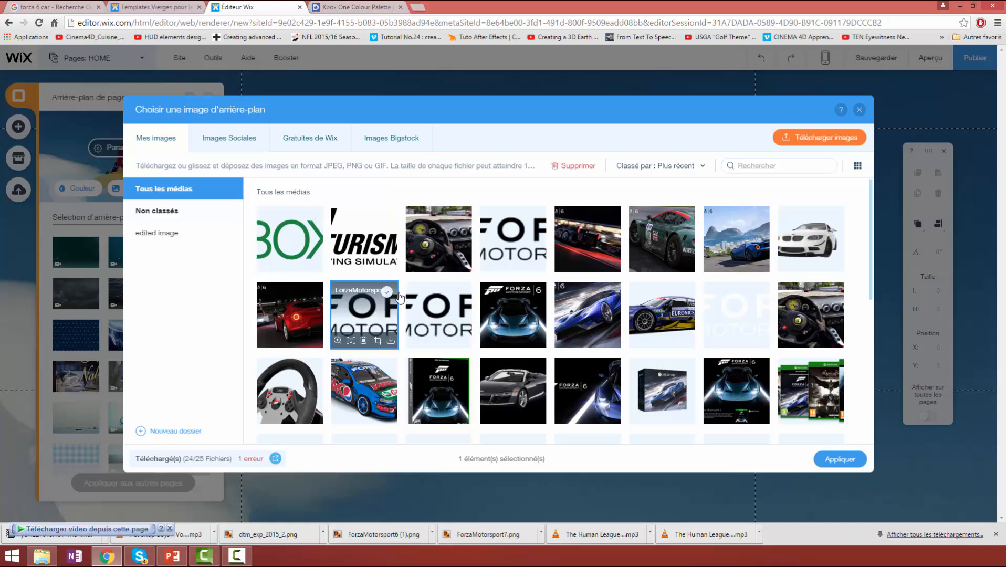
pyautogui.click(364, 342)
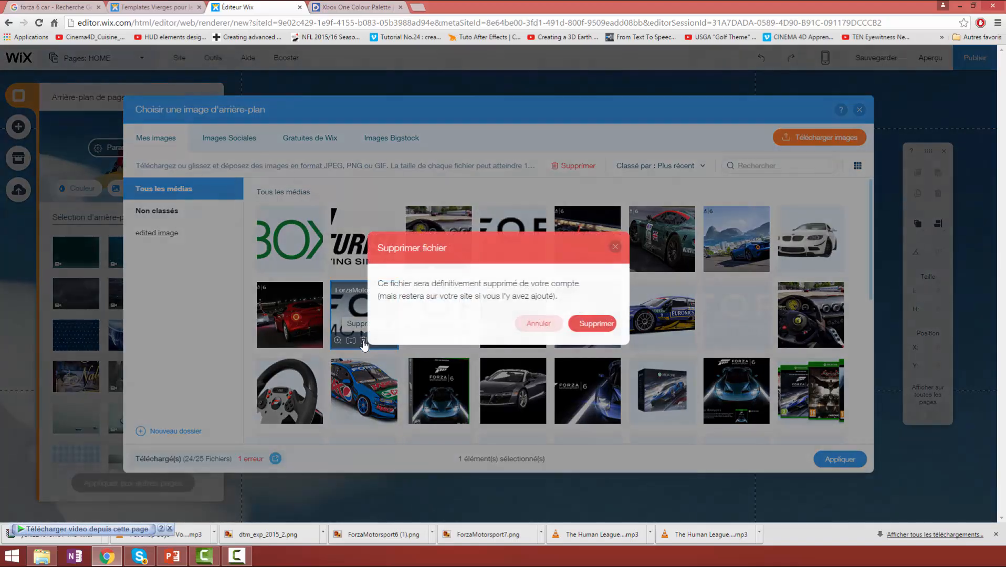
pyautogui.click(587, 324)
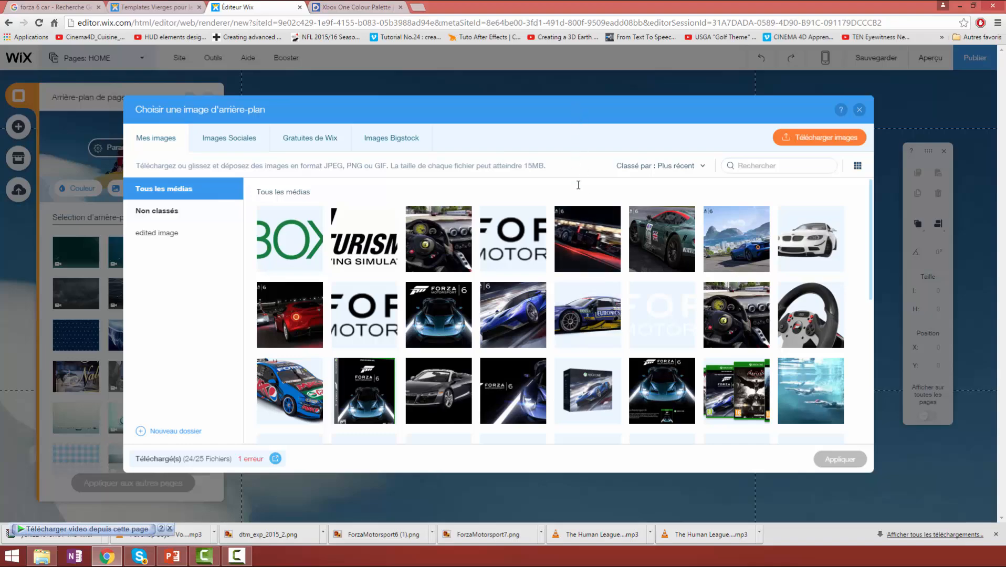
# - Apply the dark Forza Motorsport 6 image showing the blue car from the front as the page background
pyautogui.click(440, 322)
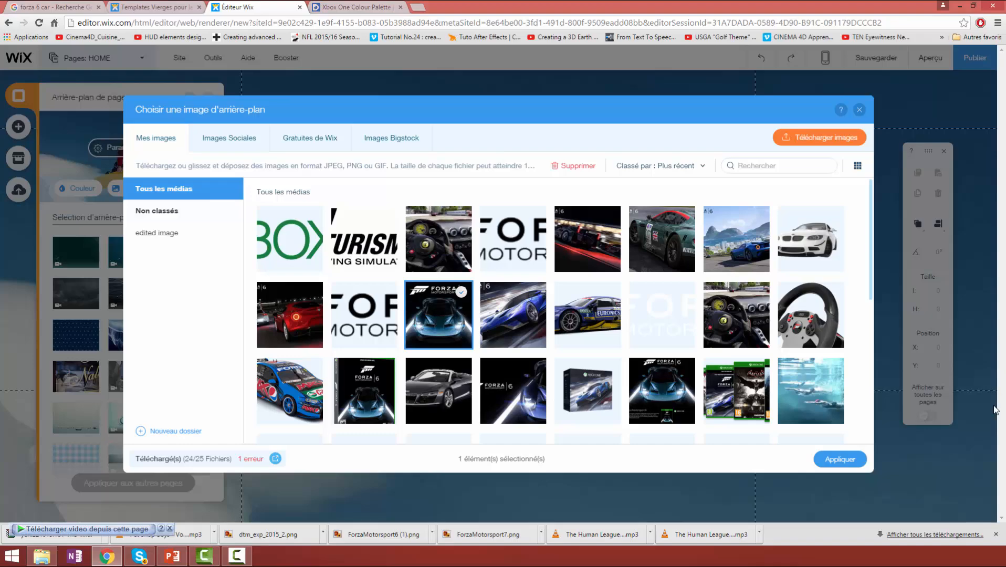
pyautogui.click(842, 462)
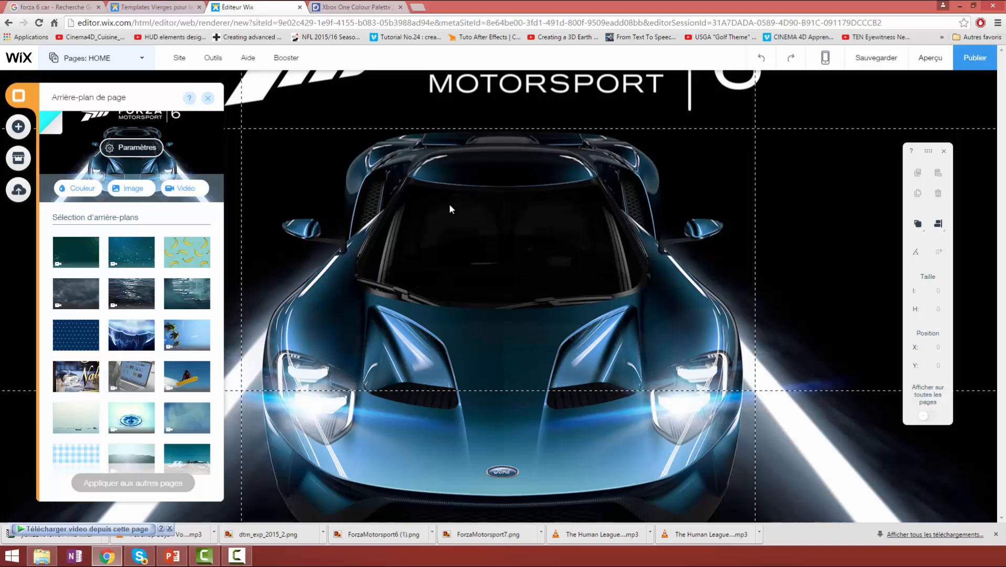
pyautogui.click(826, 158)
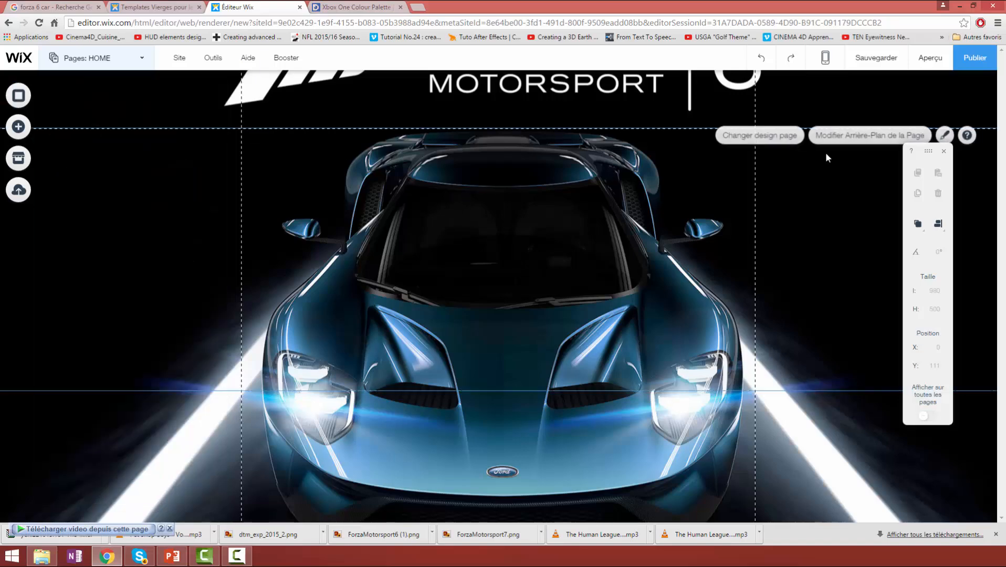
pyautogui.click(572, 229)
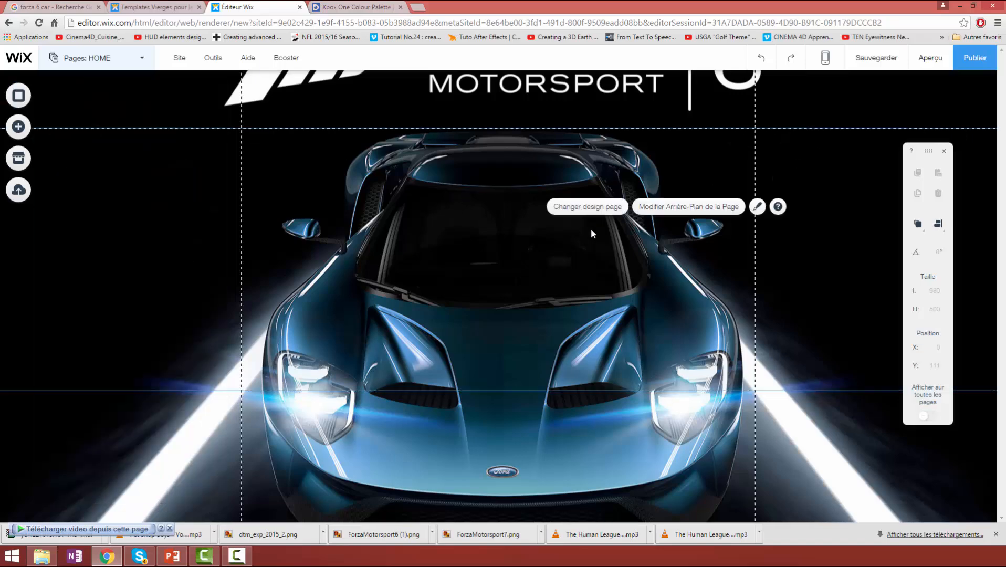
pyautogui.click(667, 282)
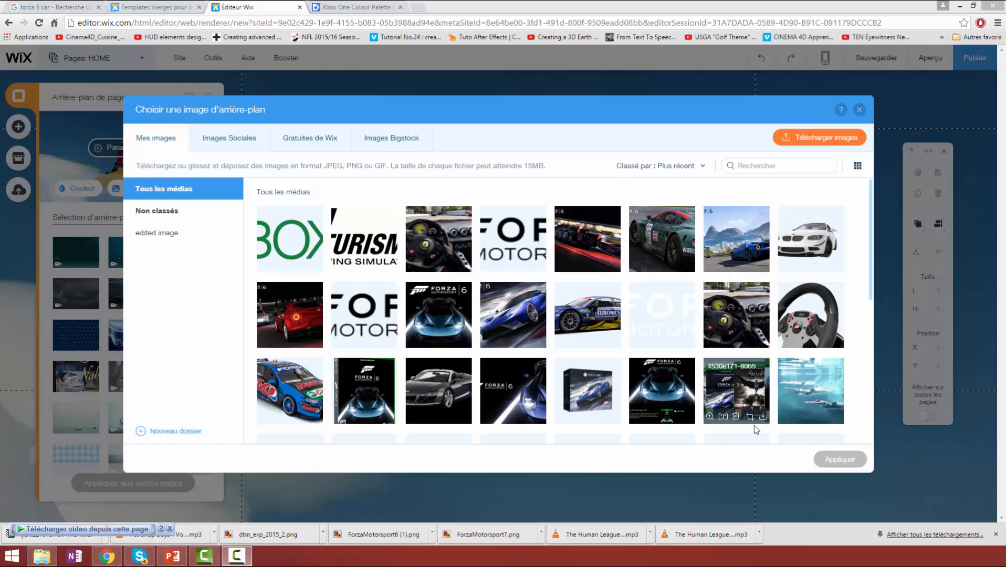
# - Apply the uploaded image of the blue car overlooking the bay and mountains as the page background
pyautogui.moveTo(728, 419)
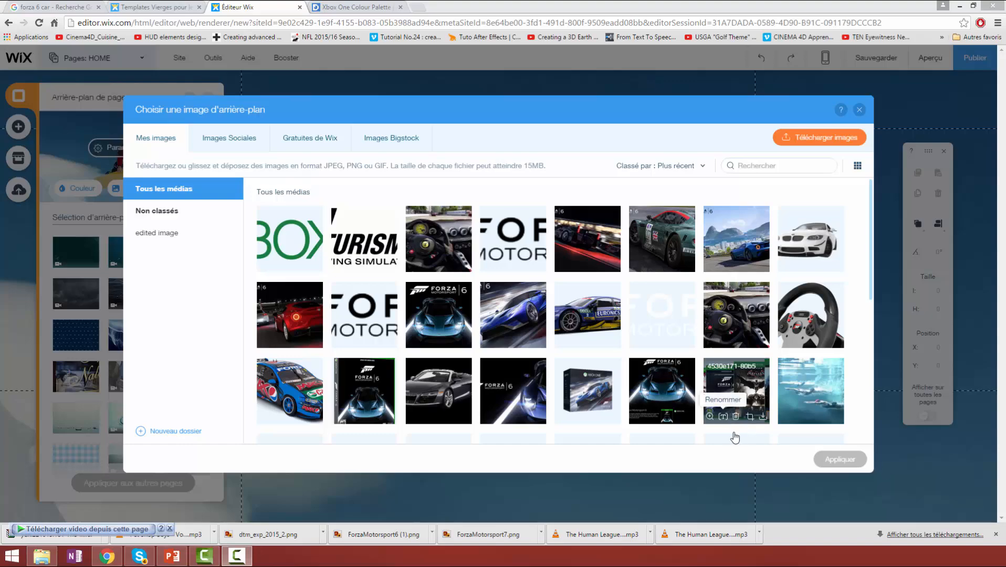
pyautogui.click(729, 232)
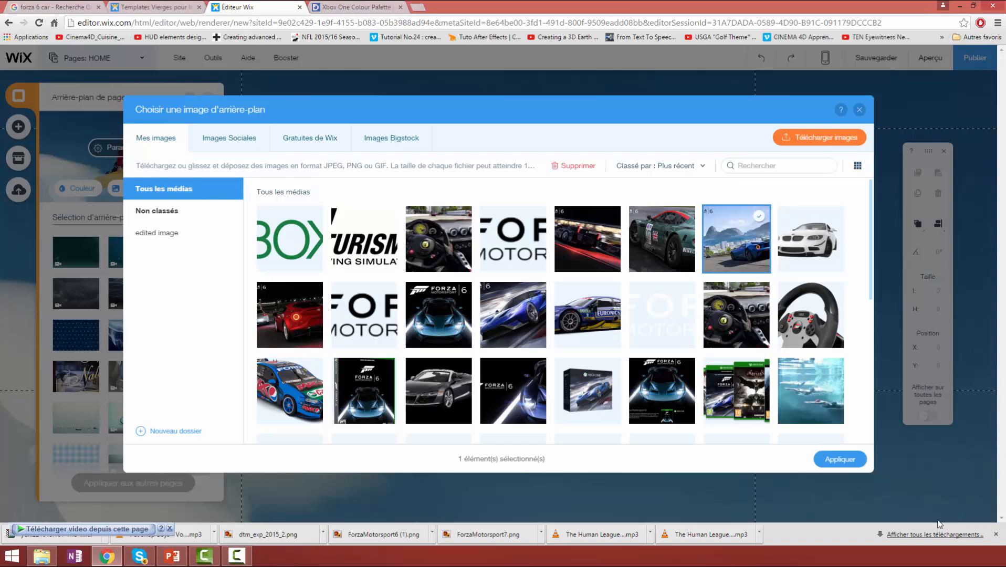
pyautogui.click(839, 459)
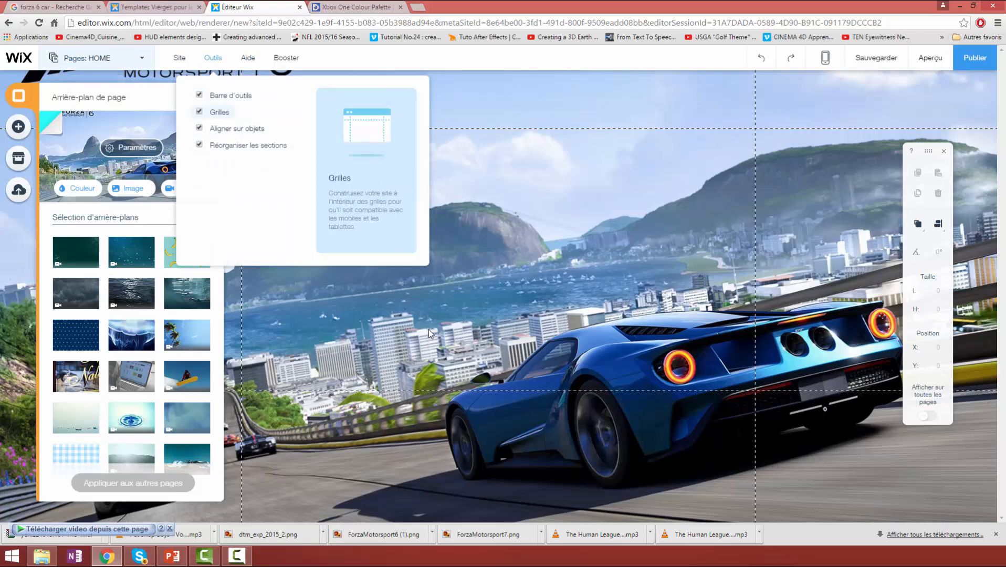
# - Set the background image's position to top centre and preview the site
pyautogui.click(133, 154)
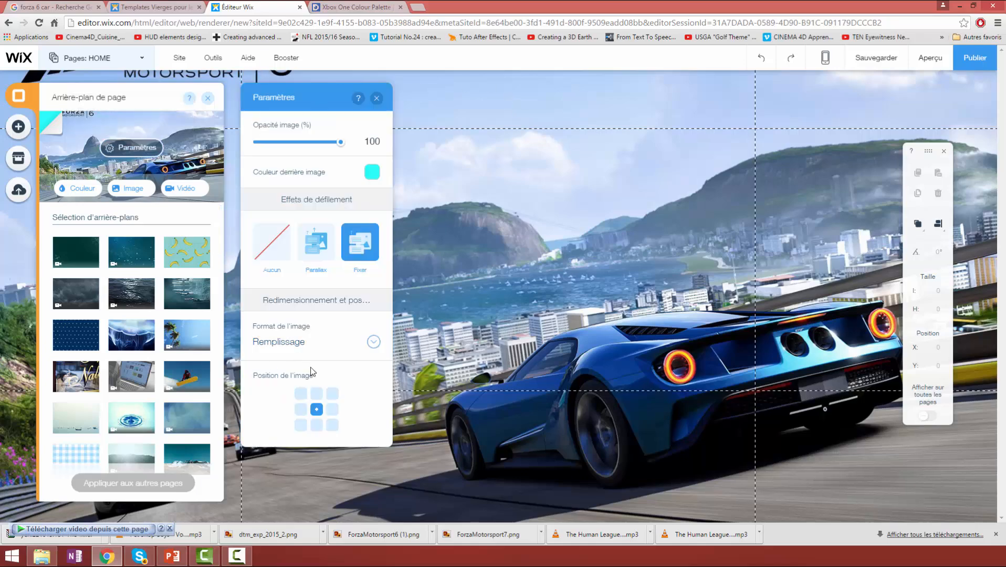
pyautogui.click(320, 397)
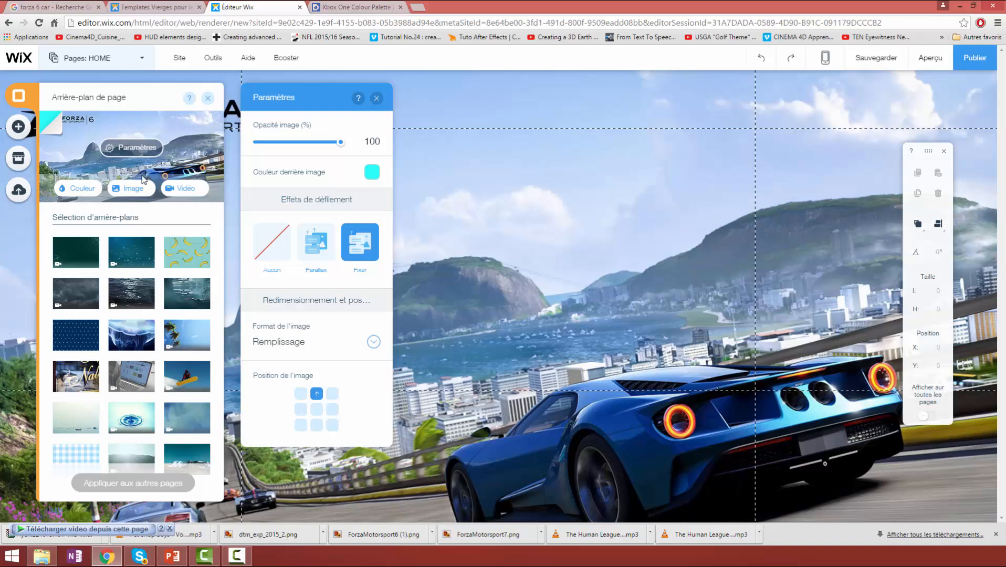
pyautogui.click(928, 63)
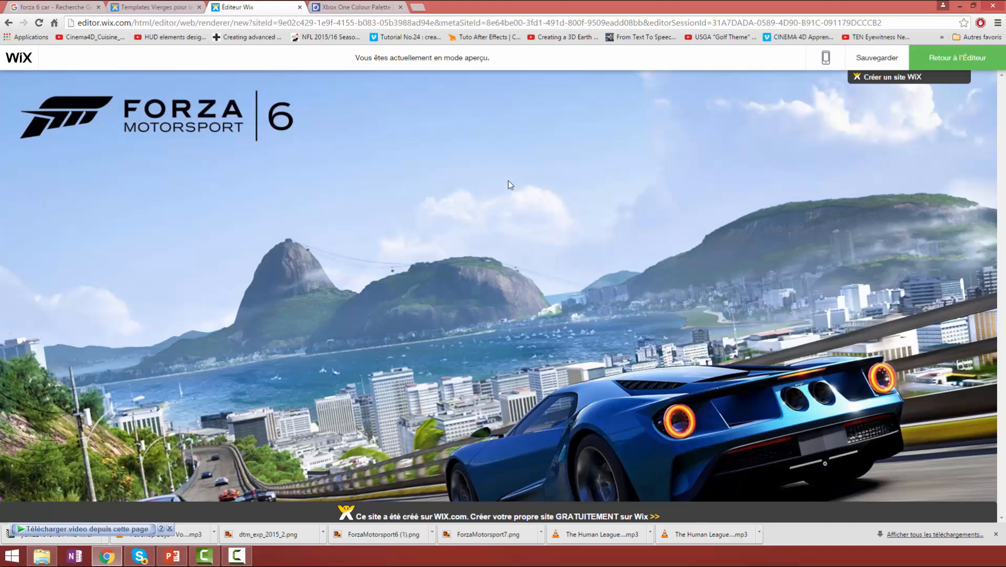
pyautogui.click(937, 60)
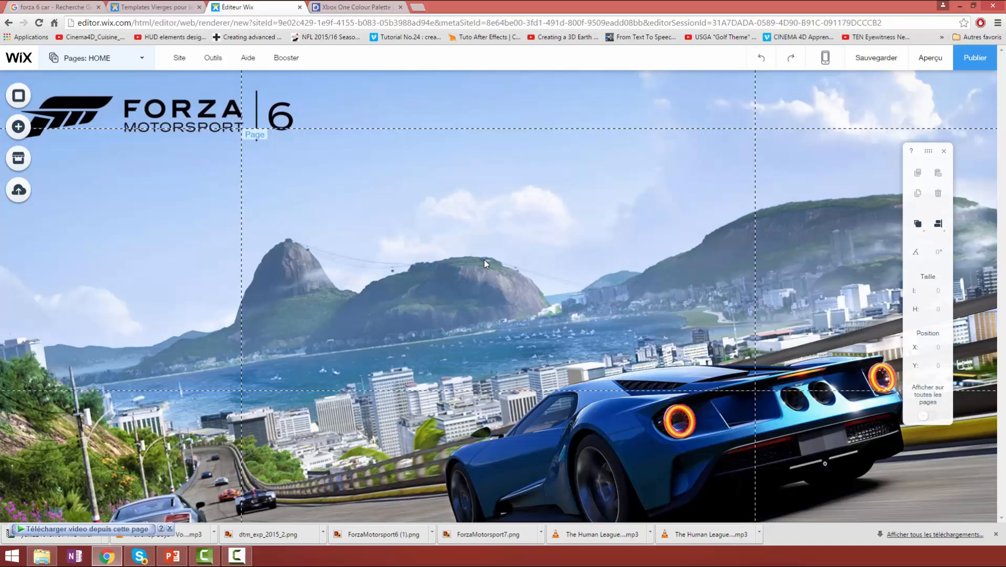
# - Lower the background image's opacity to 0 % in the background settings and restore it to 100 %
pyautogui.click(516, 216)
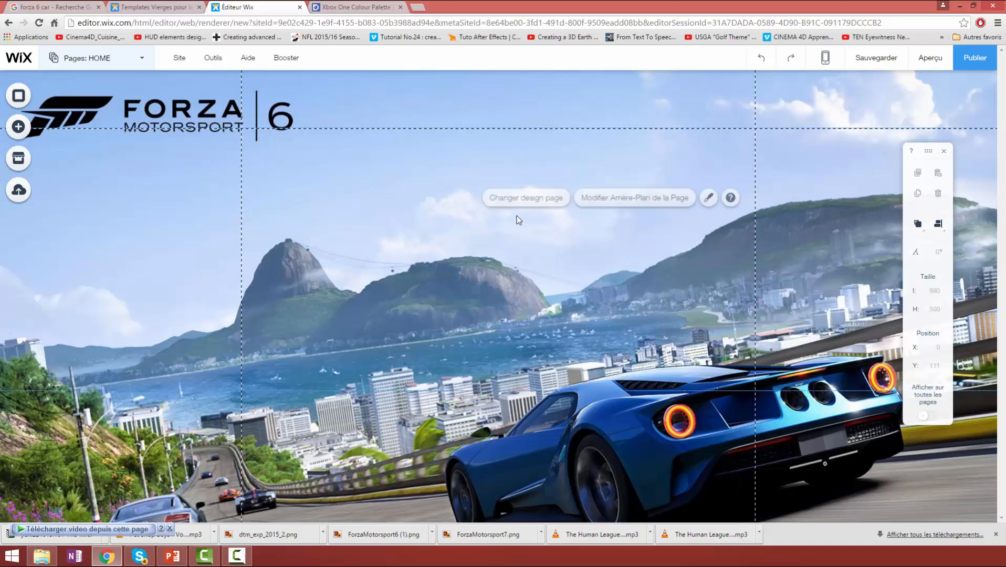
pyautogui.click(600, 202)
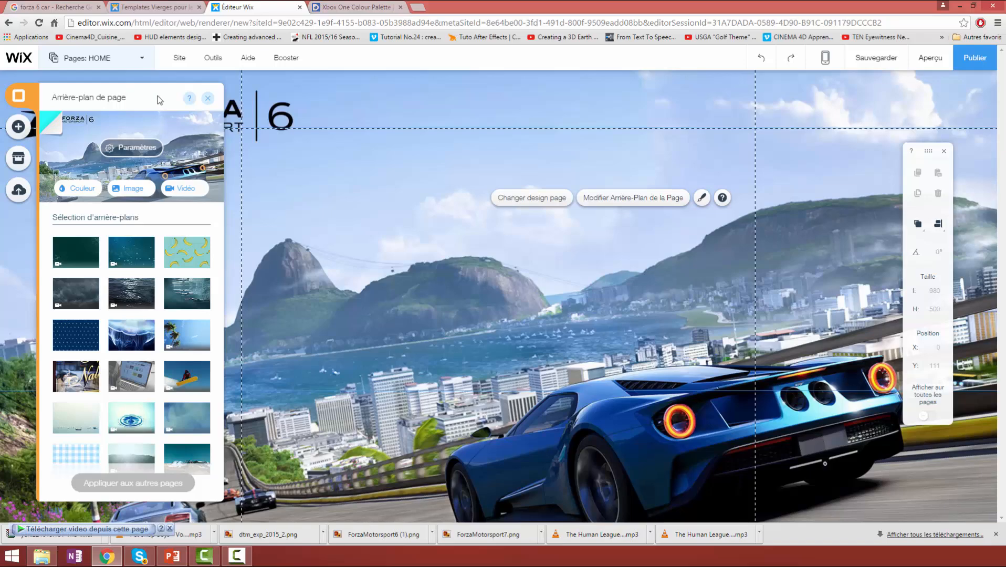
pyautogui.click(132, 148)
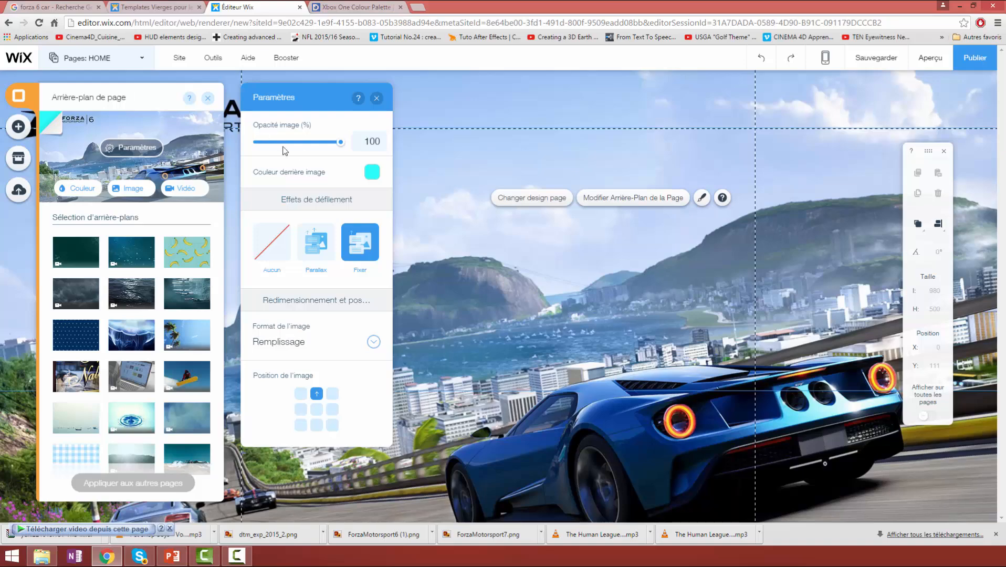
pyautogui.click(340, 142)
pyautogui.moveTo(341, 146); pyautogui.dragTo(245, 143)
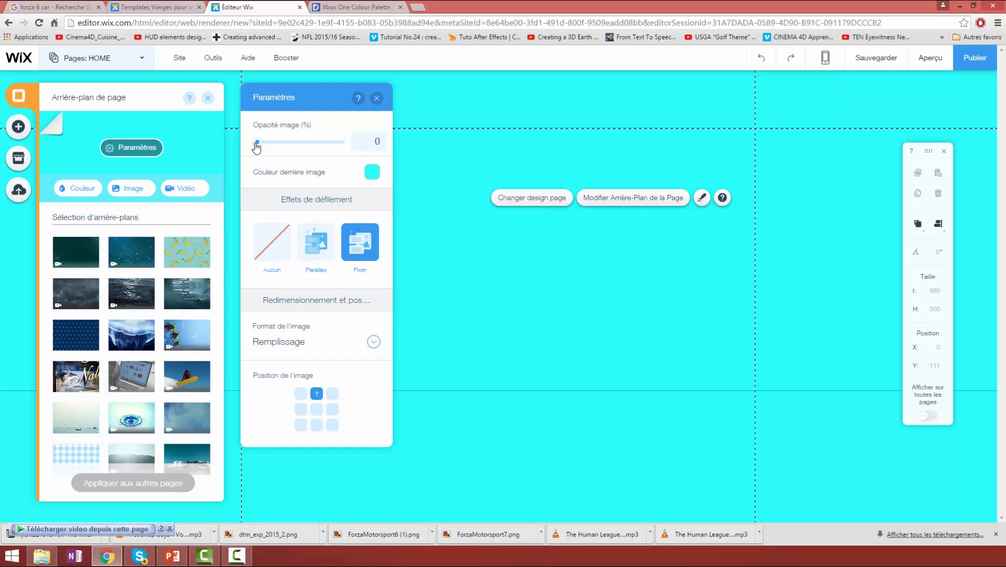
pyautogui.moveTo(256, 146); pyautogui.dragTo(344, 146)
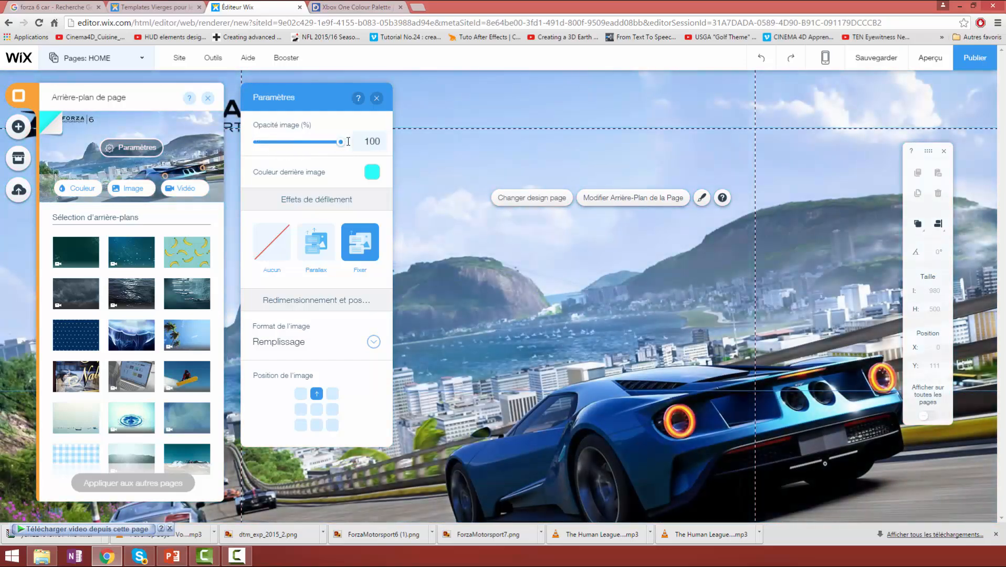